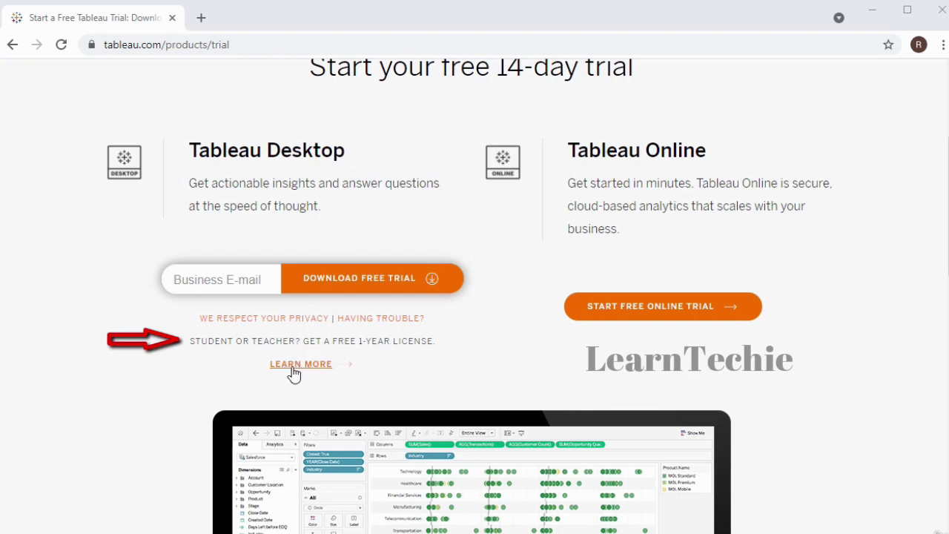
Review the rest of the trial page and the system requirements for Tableau Desktop
scroll(608, 167, down, 7)
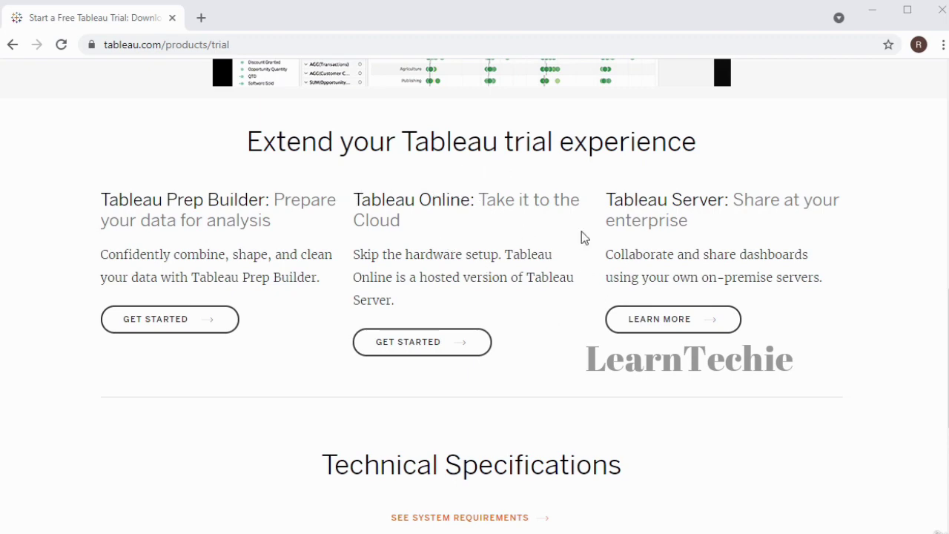
scroll(581, 233, down, 4)
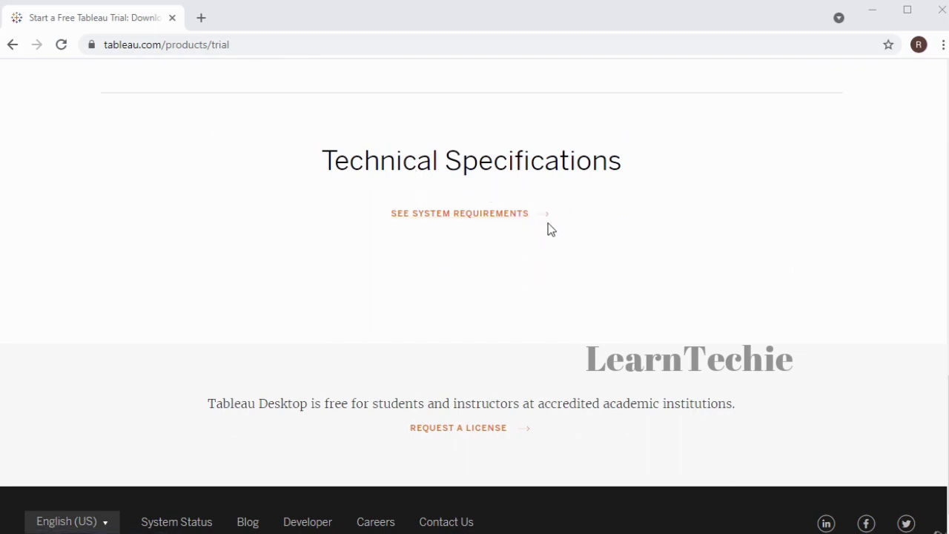
click(547, 220)
scroll(556, 252, down, 3)
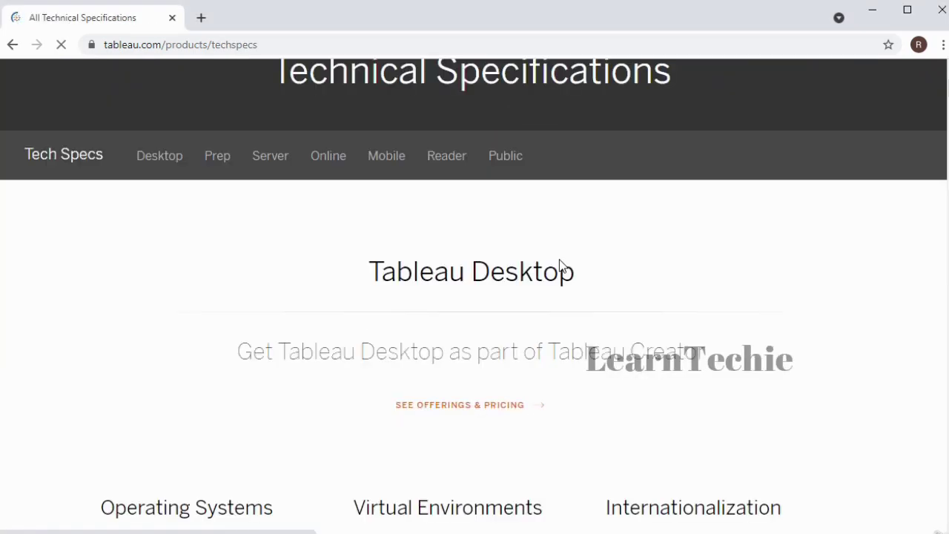
scroll(430, 229, up, 1)
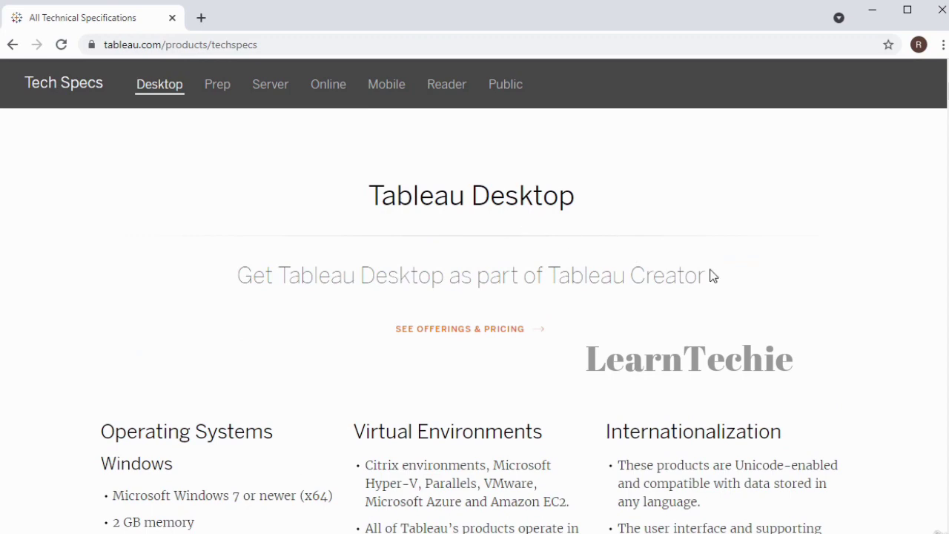
scroll(711, 277, down, 4)
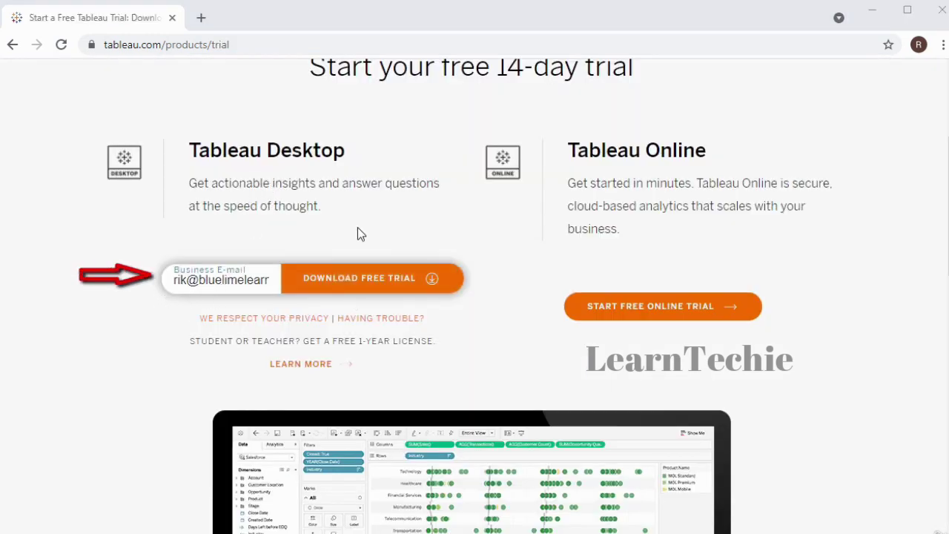
Download the Tableau Desktop free trial using the business e-mail and run the downloaded installer
click(359, 284)
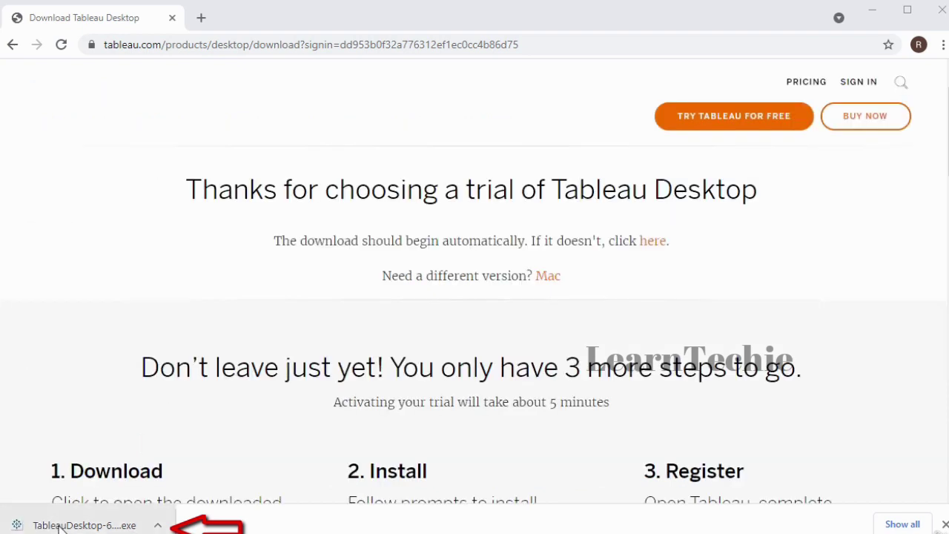
scroll(521, 378, down, 5)
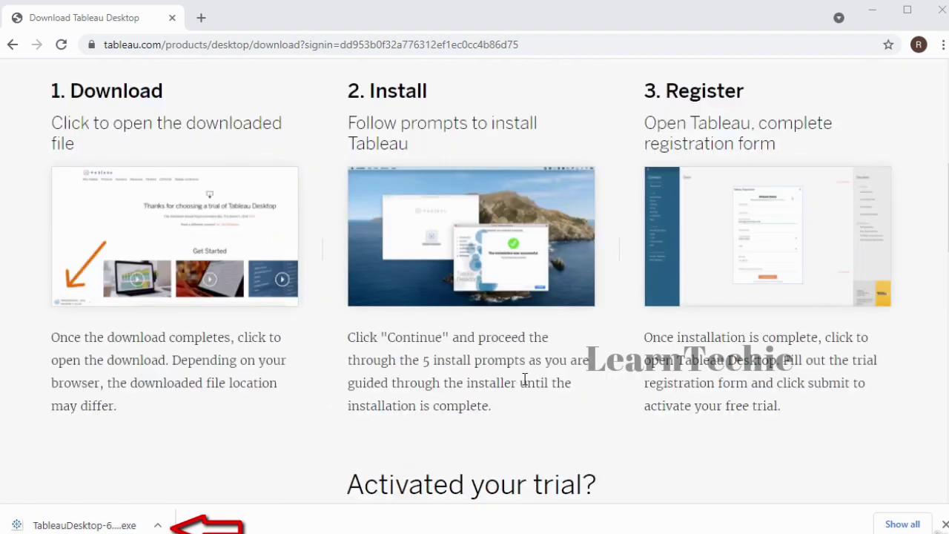
click(66, 527)
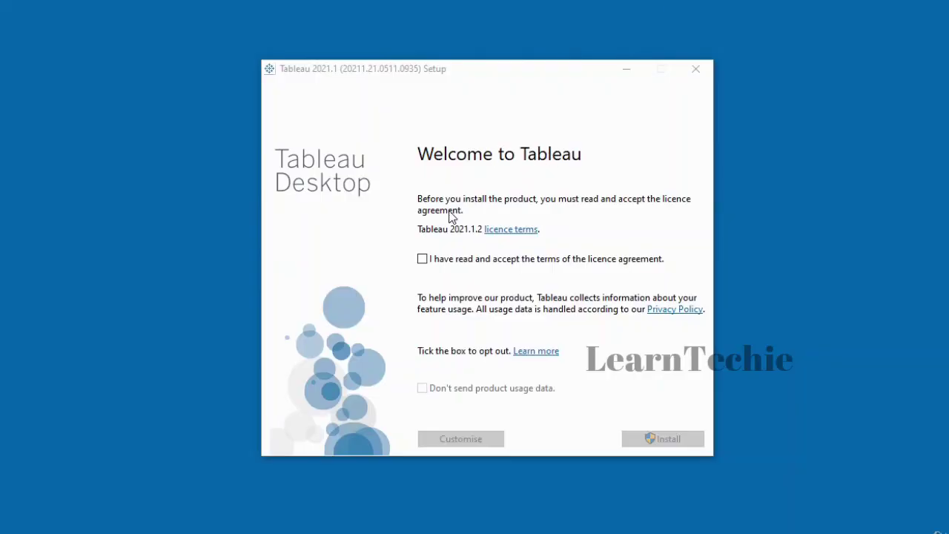
Accept the licence terms, opt out of sending product usage data, and install Tableau 2021.1 with permission to change the device
click(422, 261)
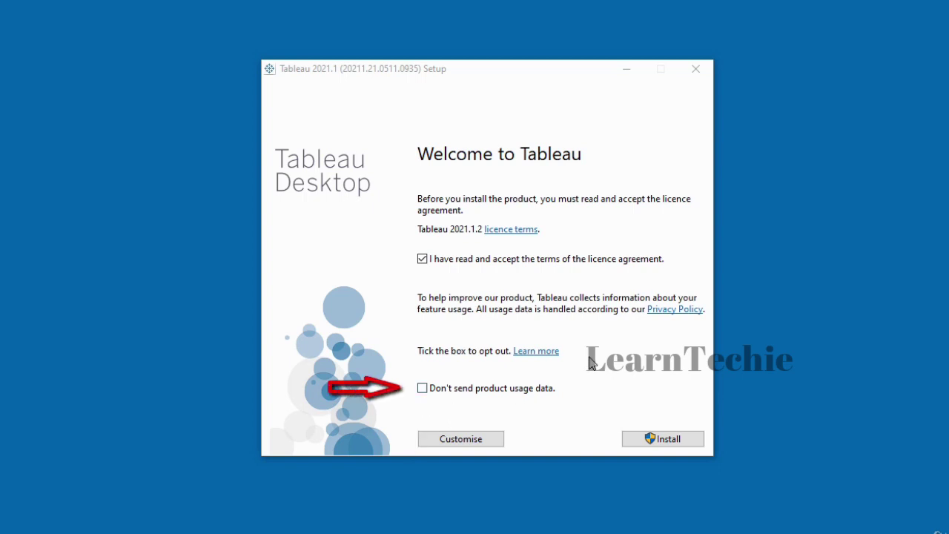
click(422, 389)
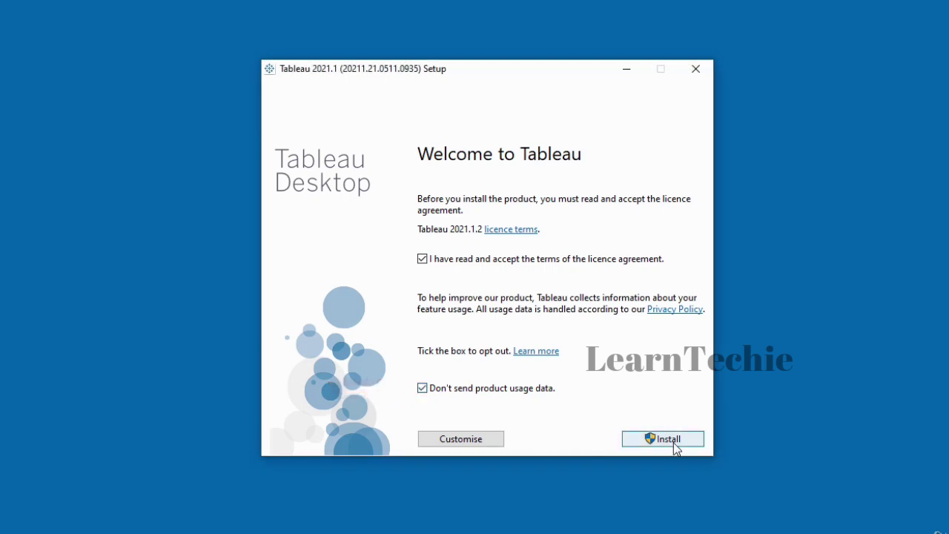
click(671, 442)
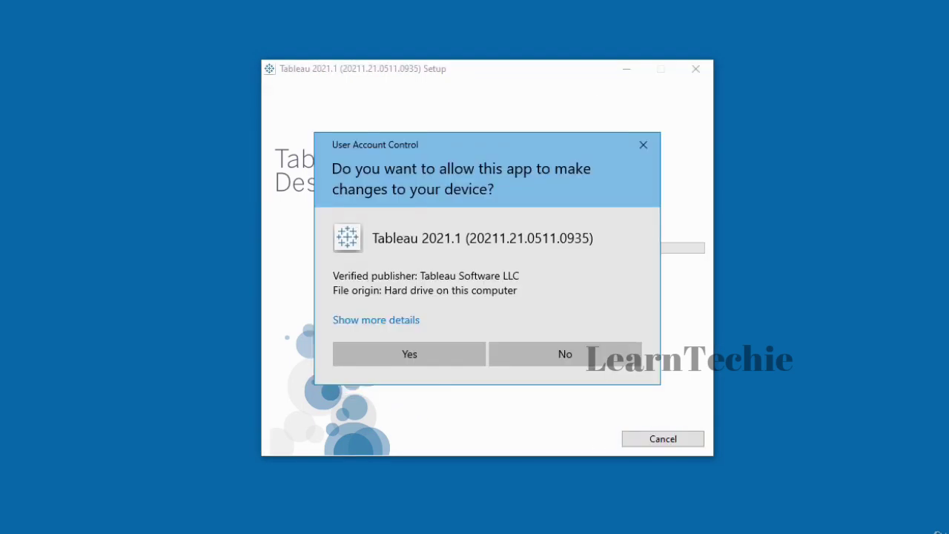
click(419, 359)
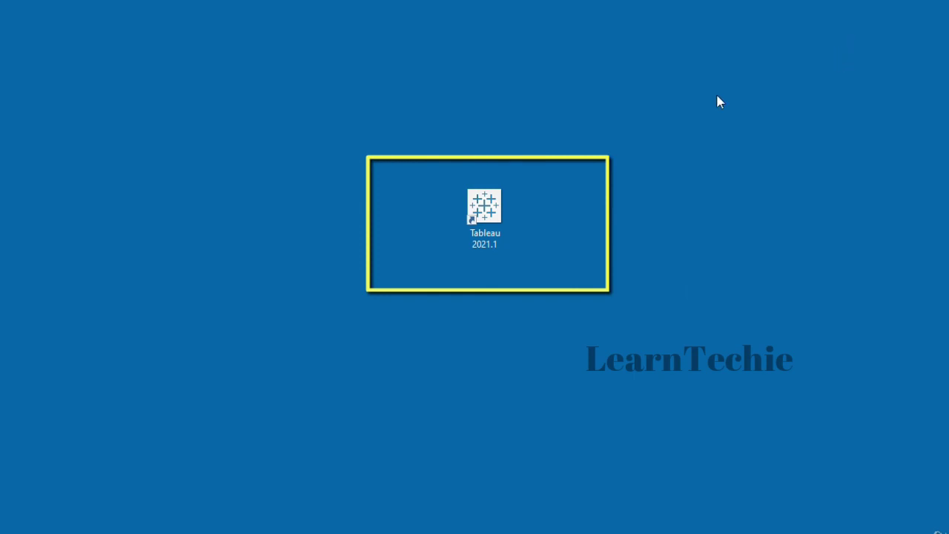
Launch Tableau 2021.1 and start the trial from the registration form
double_click(484, 211)
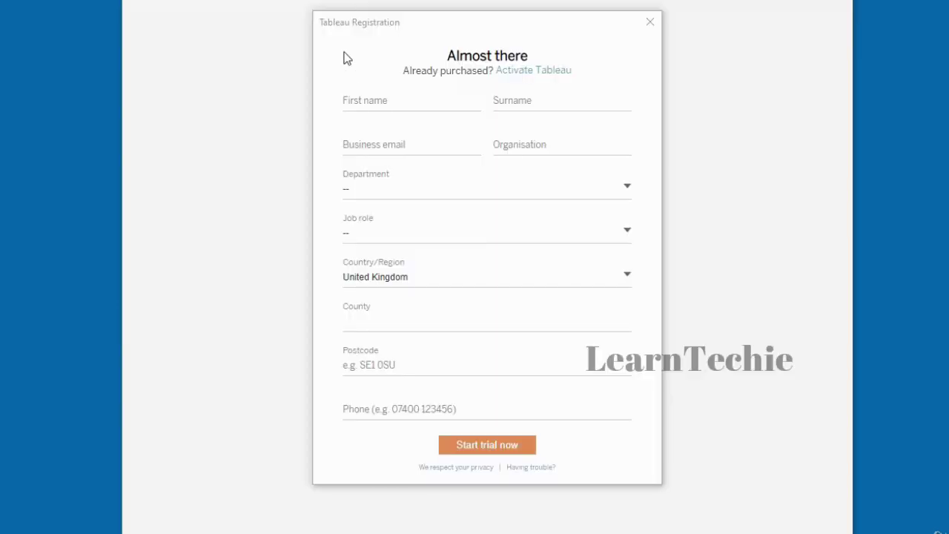
click(492, 449)
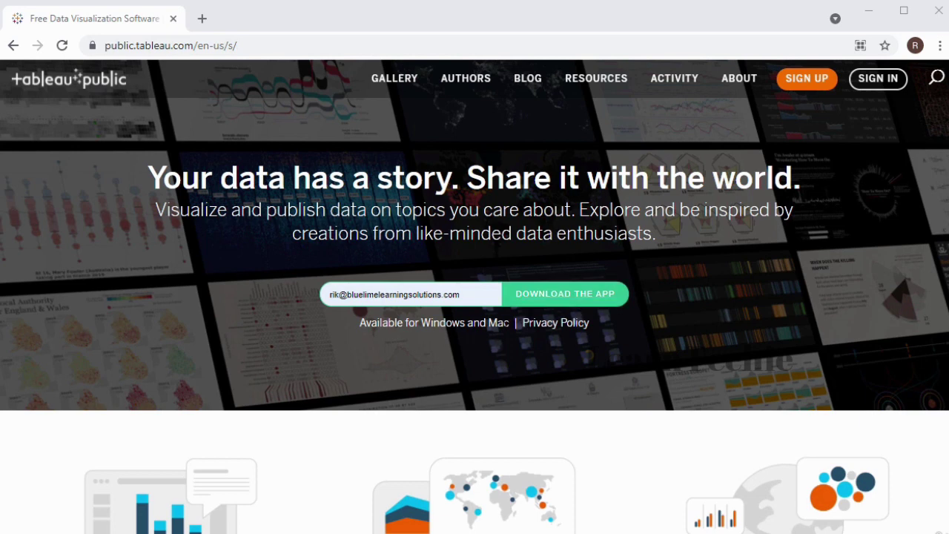
Download the Tableau Public app, accept its licence terms in the installer, and install it with permission to change the device
click(555, 301)
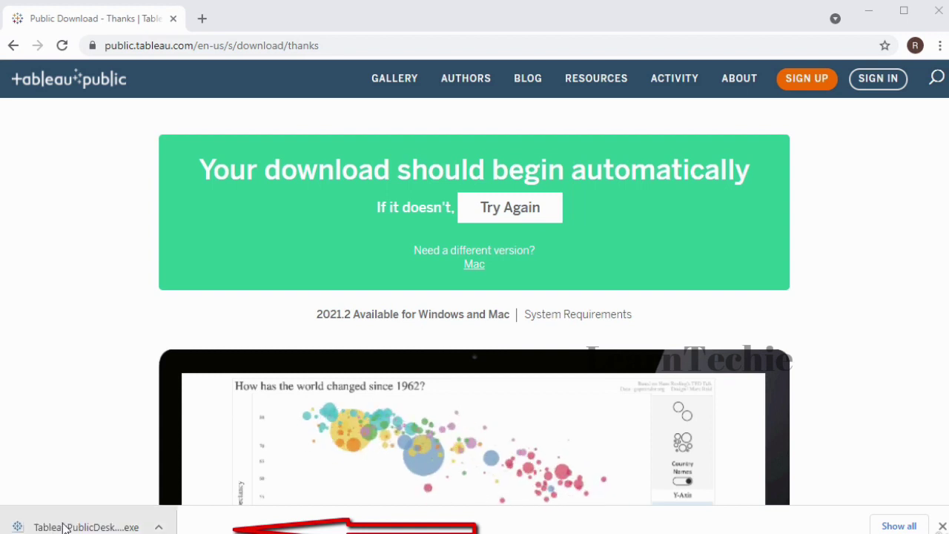
click(86, 526)
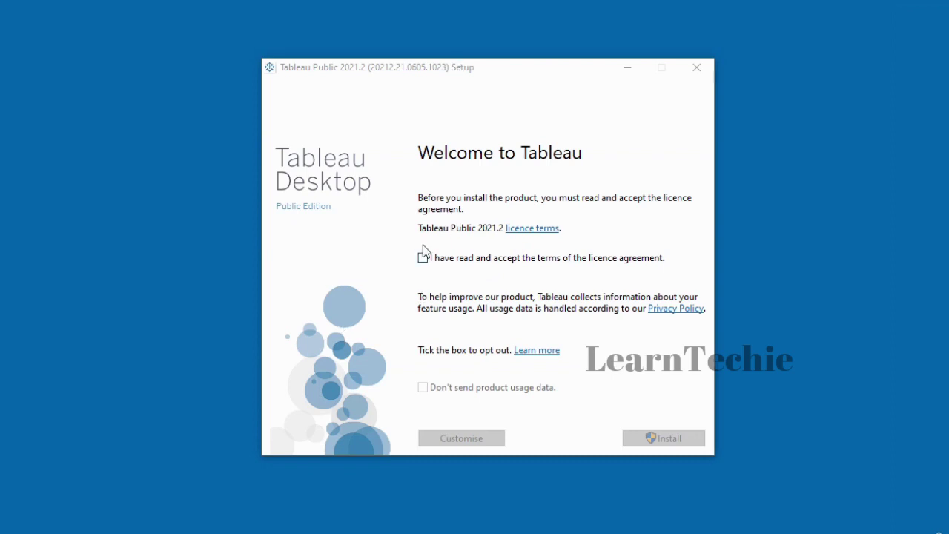
click(423, 258)
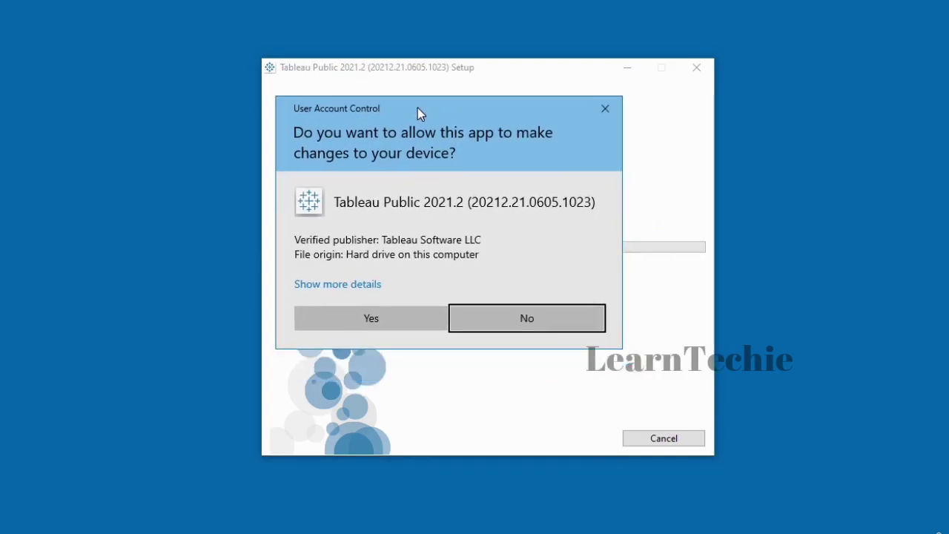
click(387, 321)
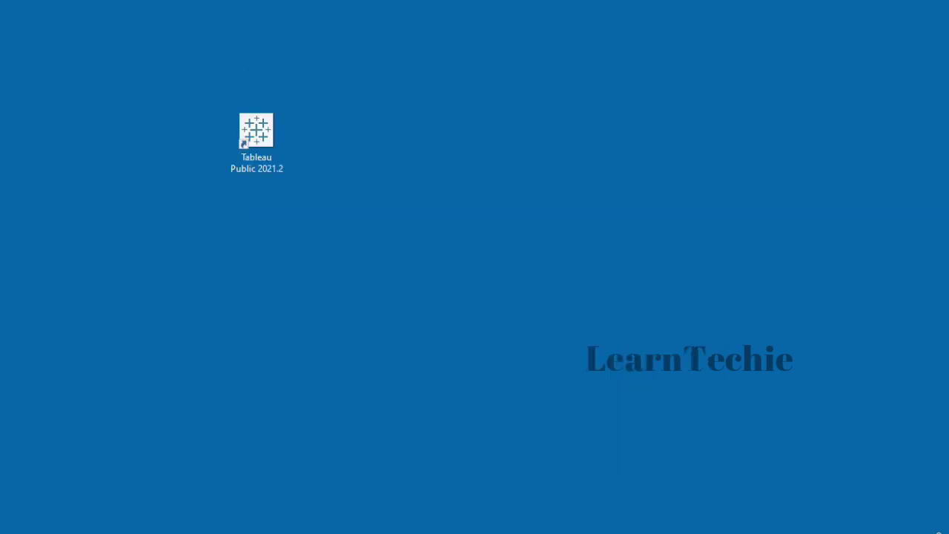
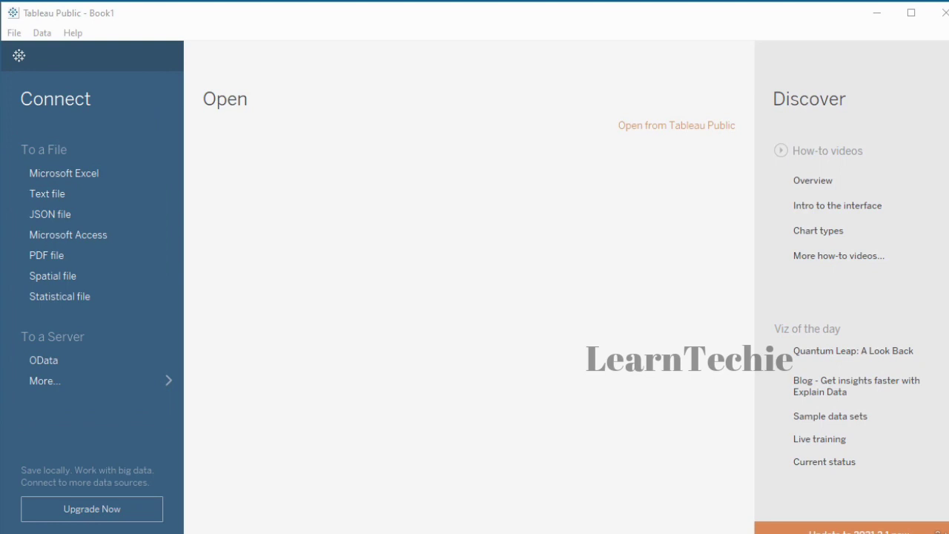
Connect to the World_Bank_CO2 Excel workbook and add the CO2 Data Cleaned sheet as the data source table
click(68, 175)
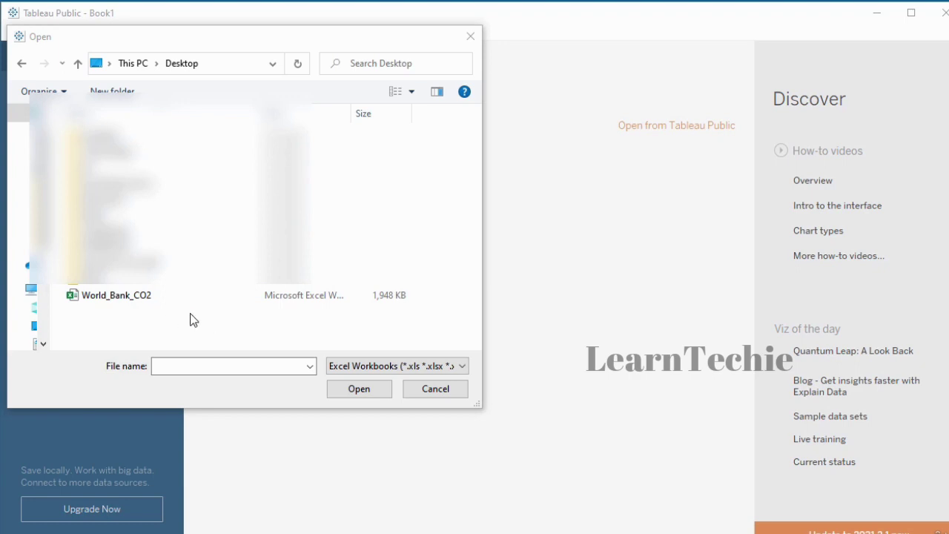
click(112, 300)
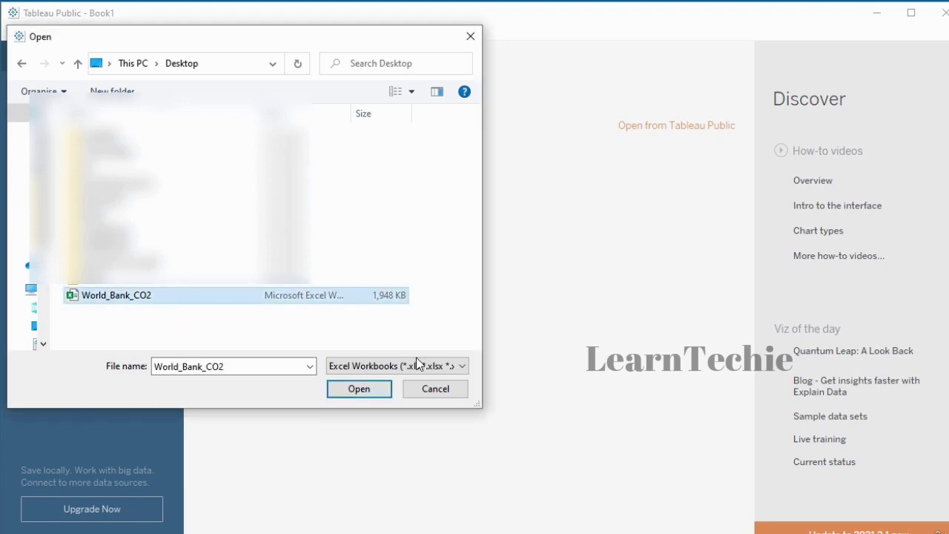
click(364, 395)
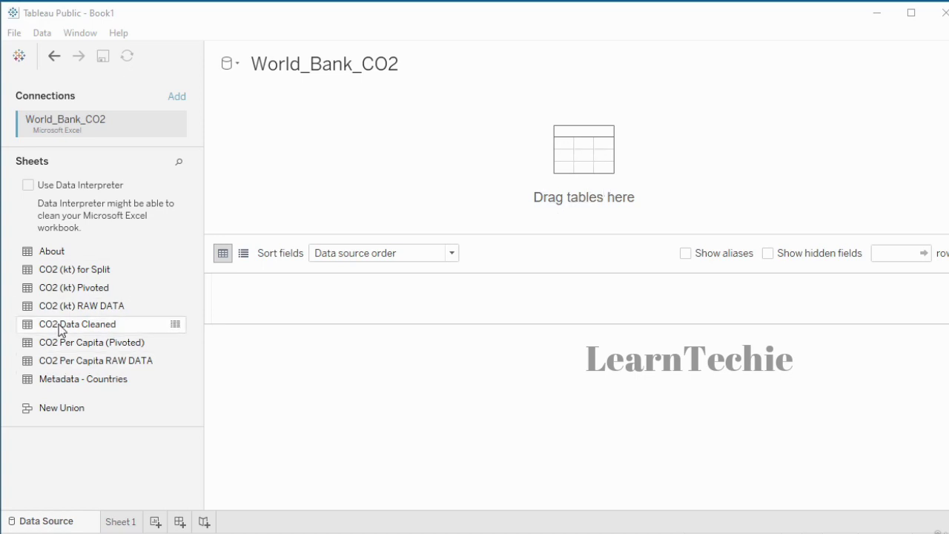
drag(59, 327, 554, 152)
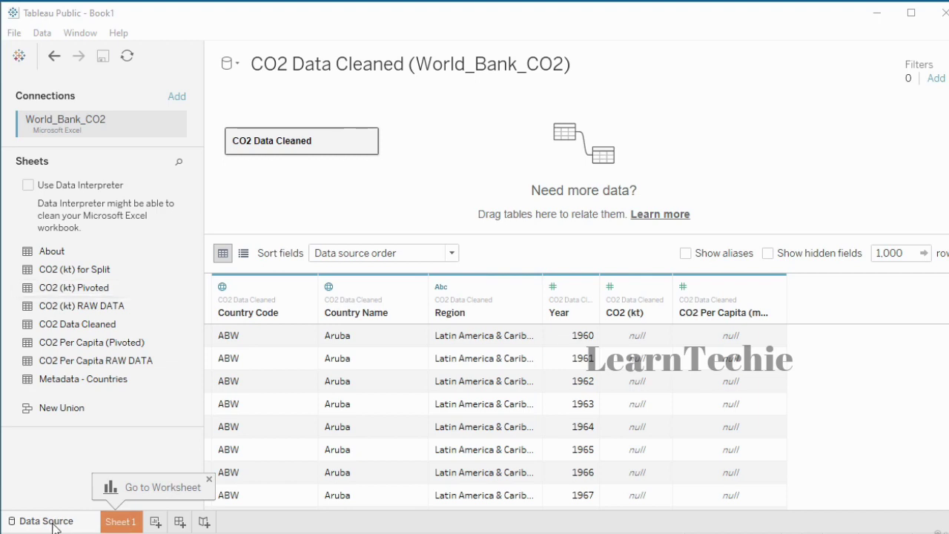
On Sheet 1, build a symbol map from Country Name and size its marks by CO2 Per Capita (metric tons)
click(121, 522)
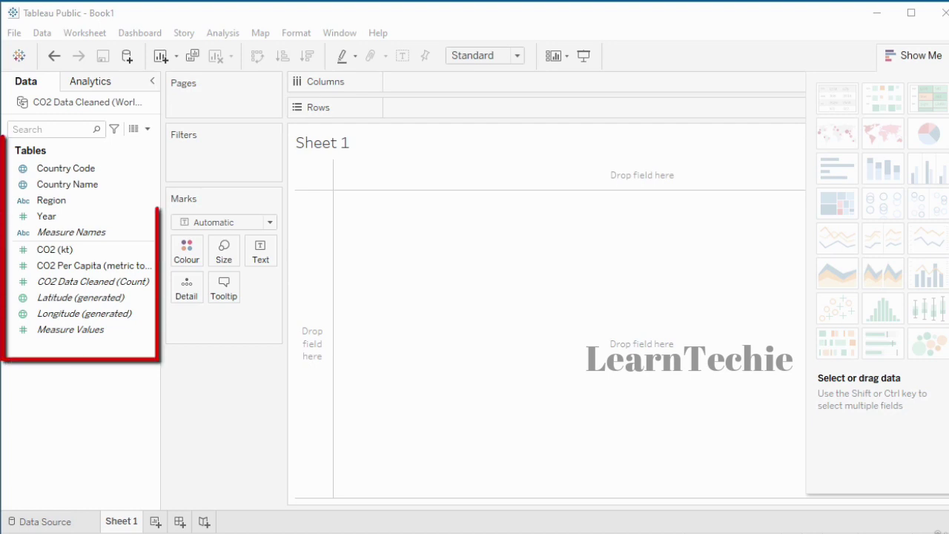
click(58, 186)
drag(58, 190, 555, 330)
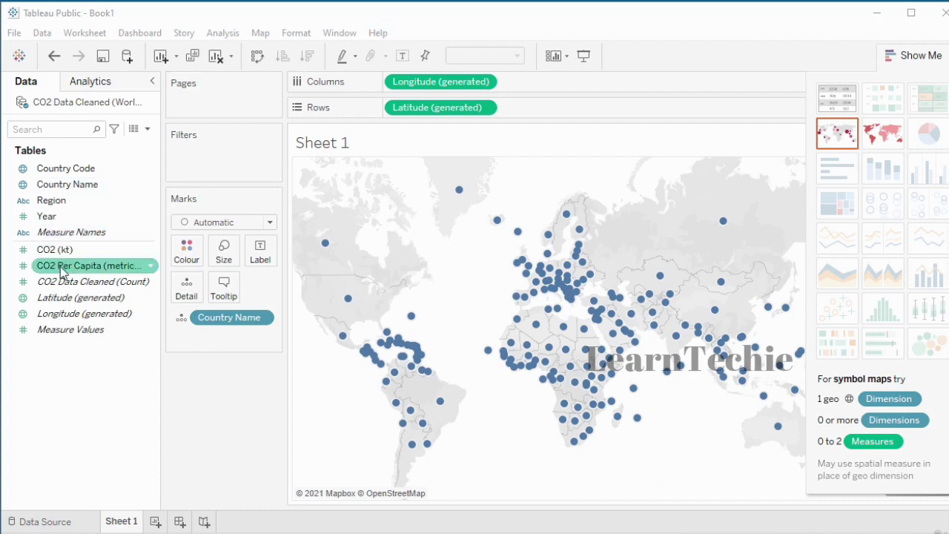
drag(62, 271, 483, 292)
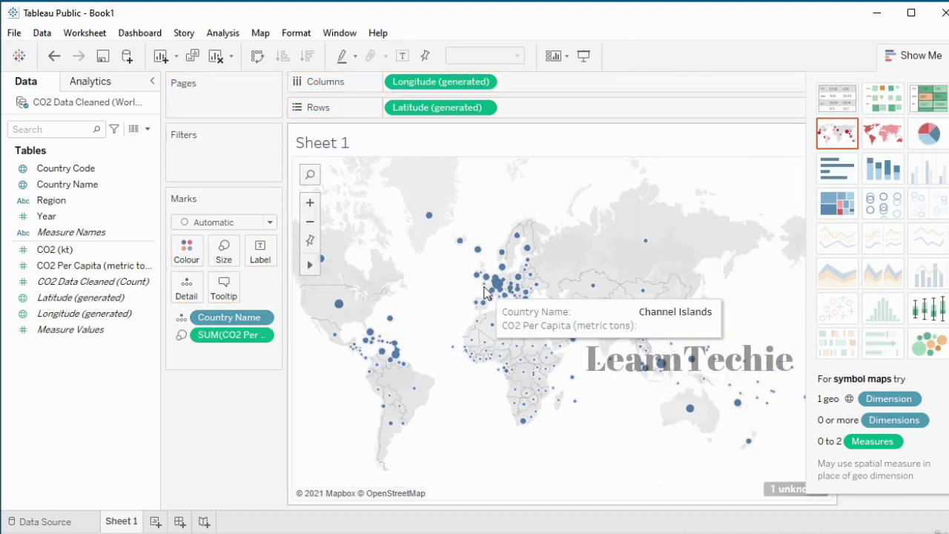
key(super+Down)
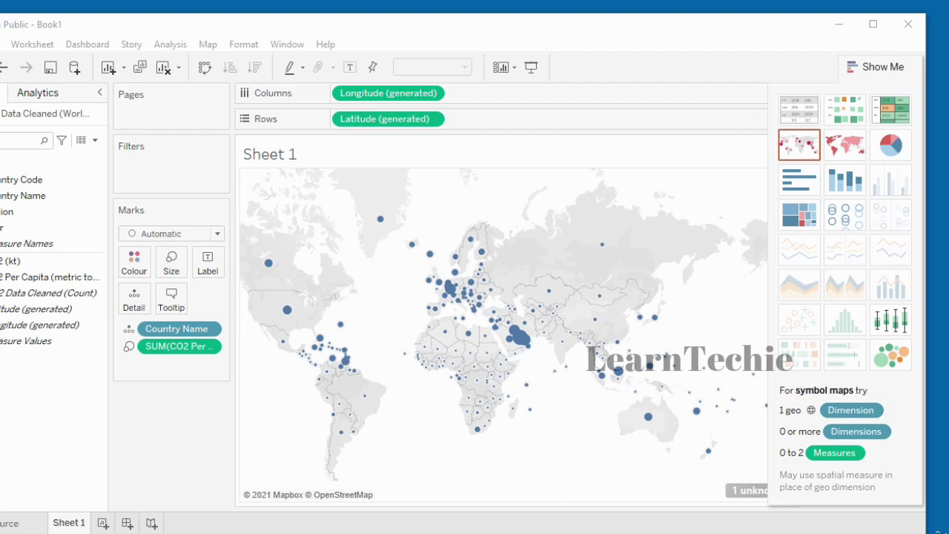
mouse_move(523, 343)
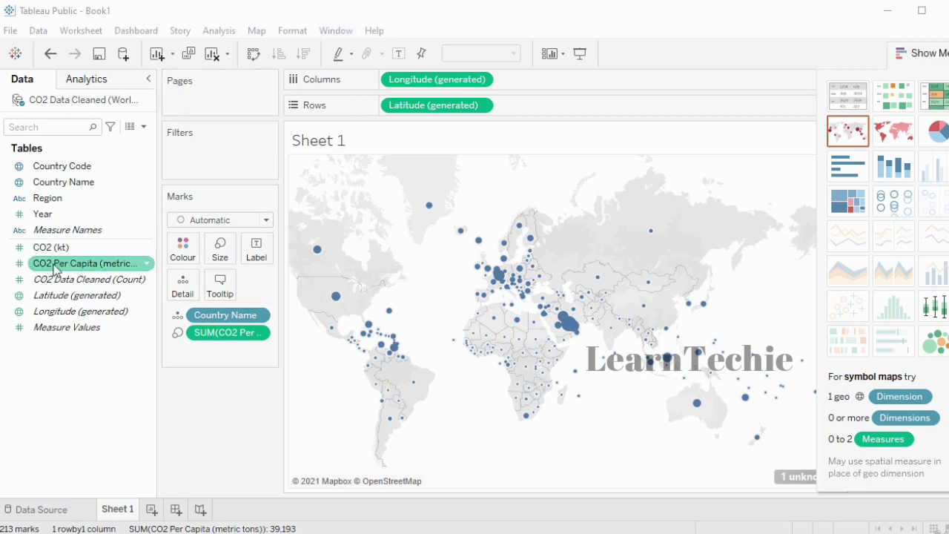
Colour the map marks by CO2 Per Capita (metric tons) using the reversed Red-Black Diverging palette
drag(56, 269, 187, 253)
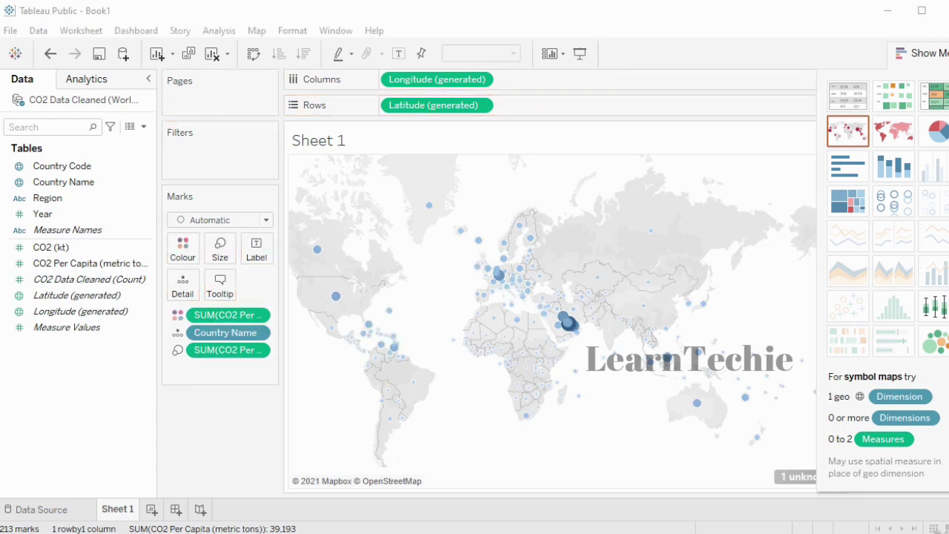
click(186, 256)
click(237, 298)
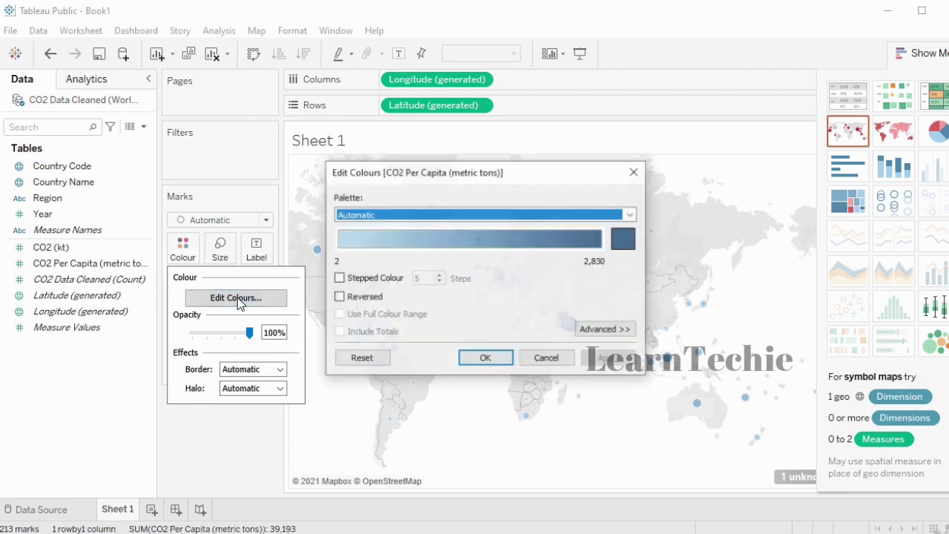
click(622, 216)
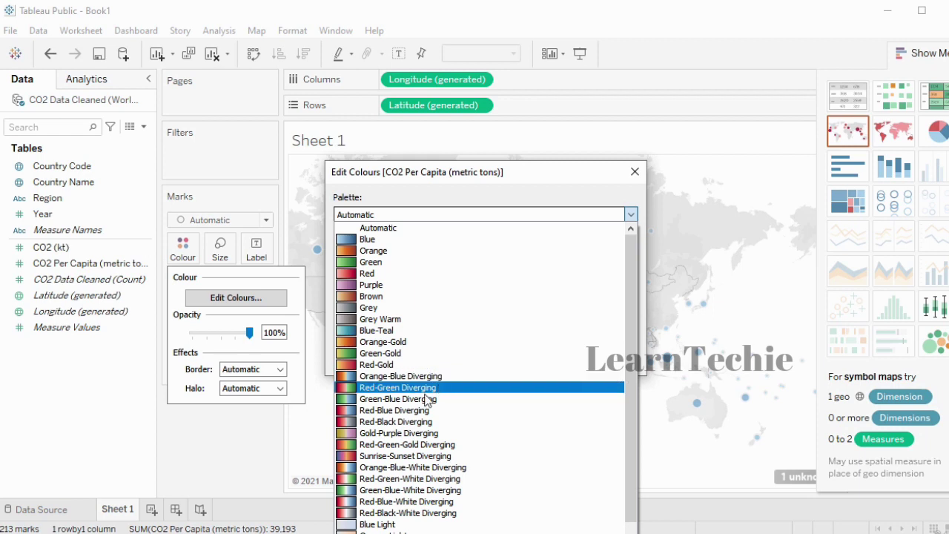
click(369, 422)
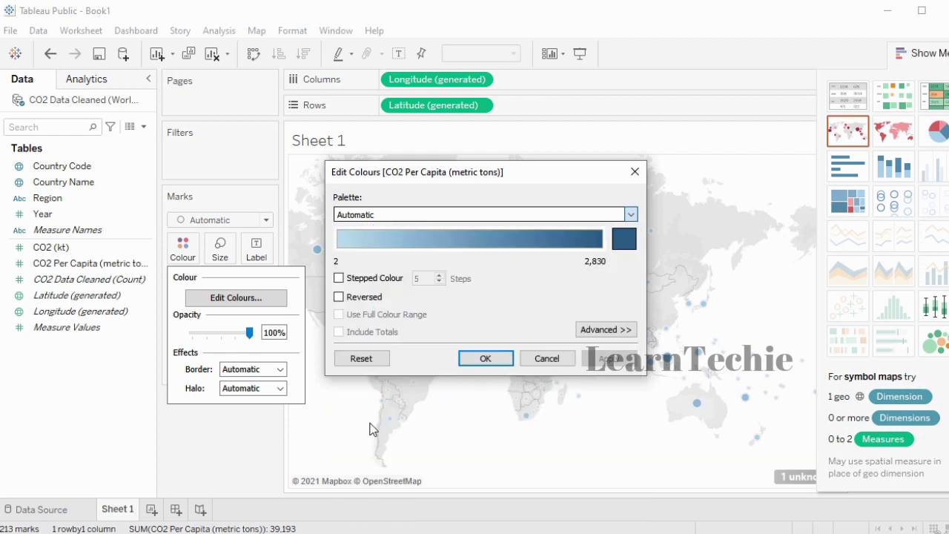
click(339, 297)
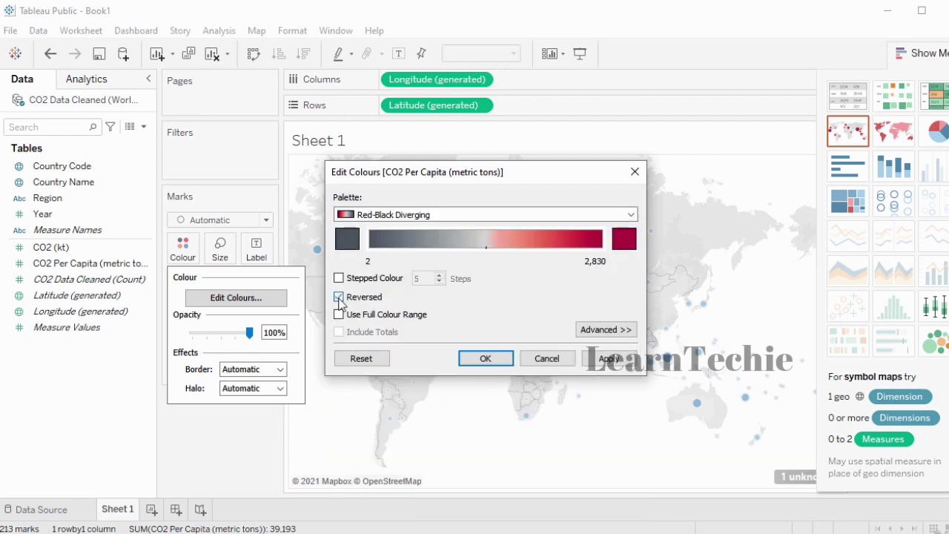
click(610, 360)
click(485, 358)
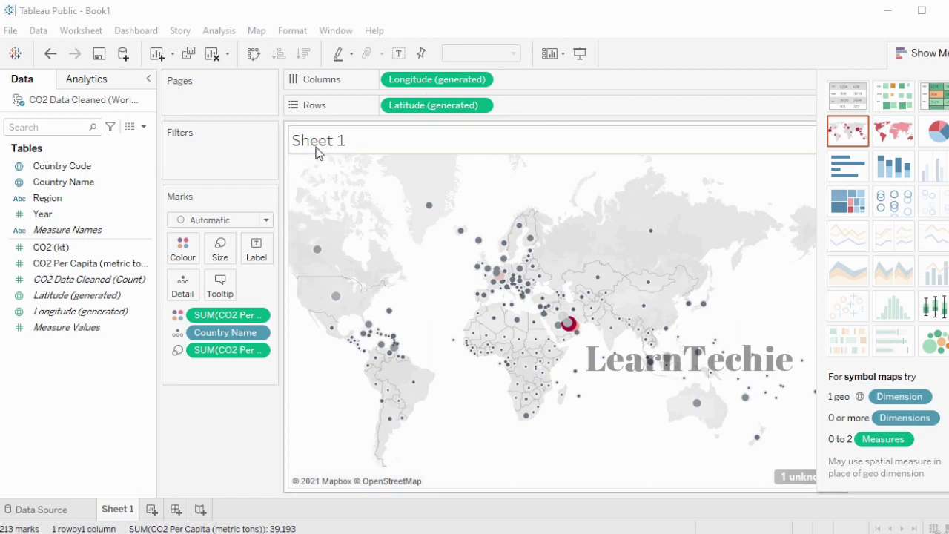
Rename the Sheet 1 worksheet as C02 Per Capita
click(117, 509)
double_click(120, 507)
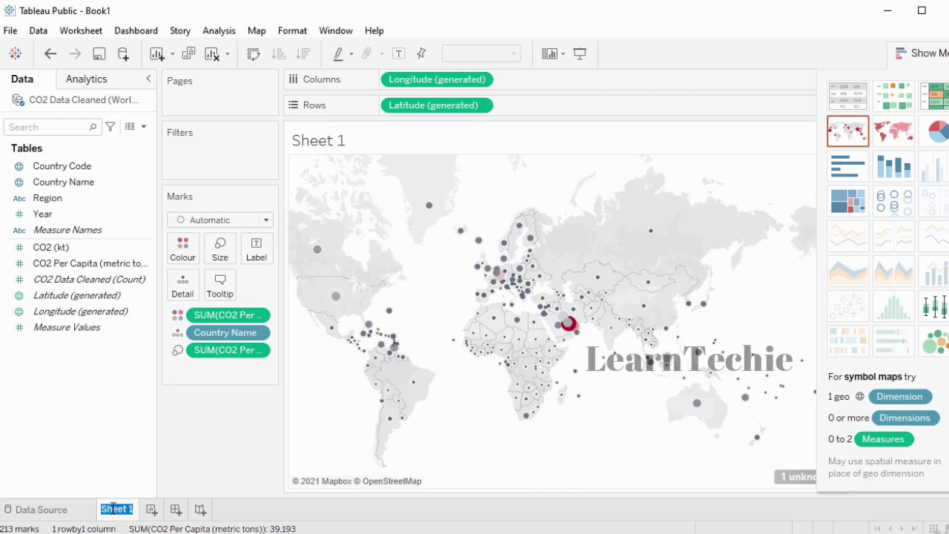
mouse_move(111, 509)
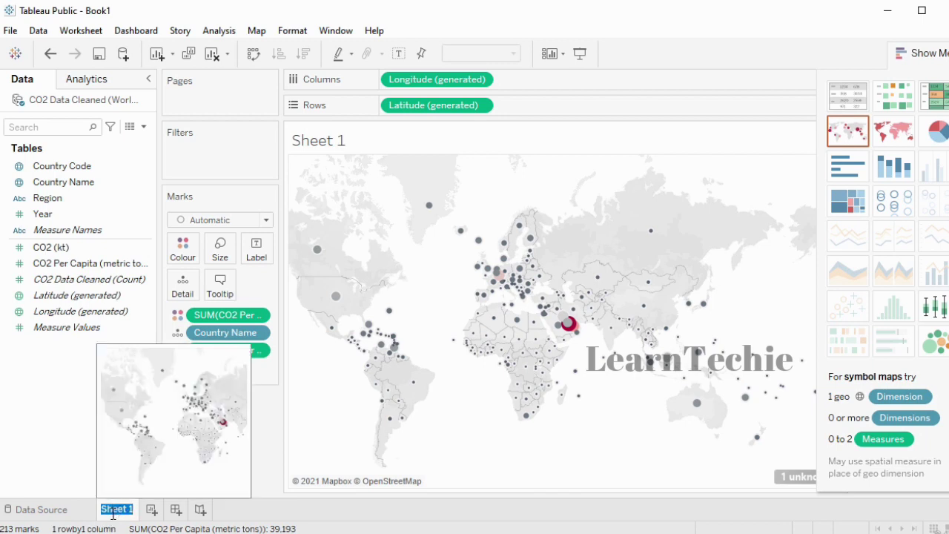
text(Co2 Per Capita)
key(Return)
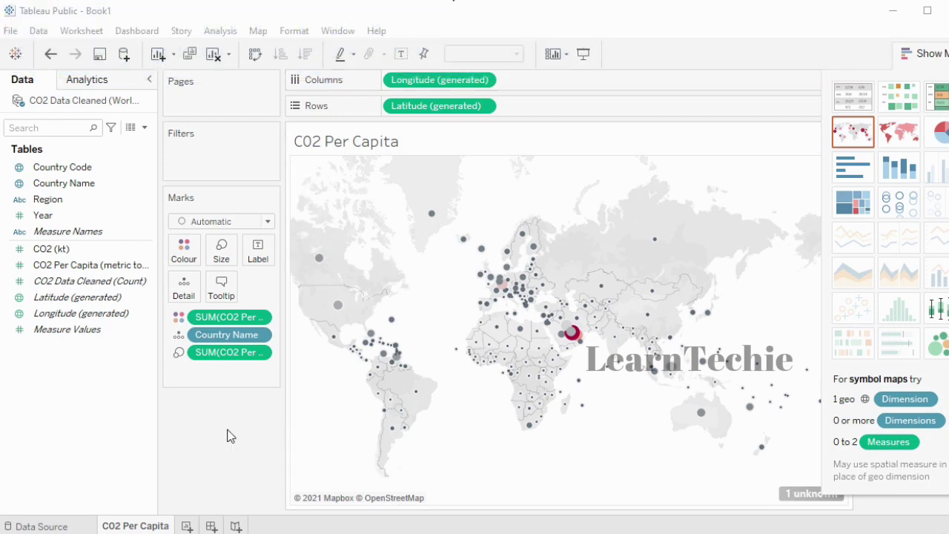
Add a new worksheet and plot CO2 Per Capita (metric tons) against Year as a line chart
click(187, 526)
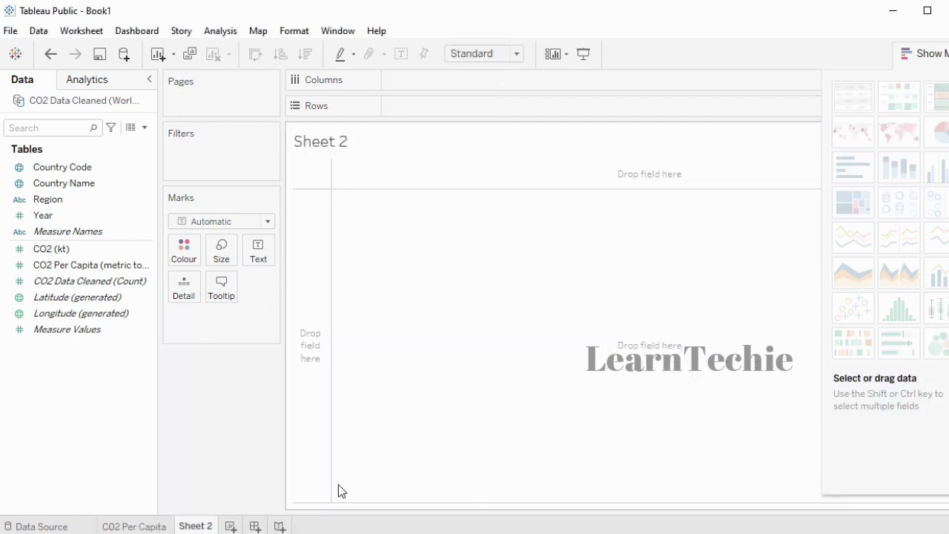
double_click(349, 156)
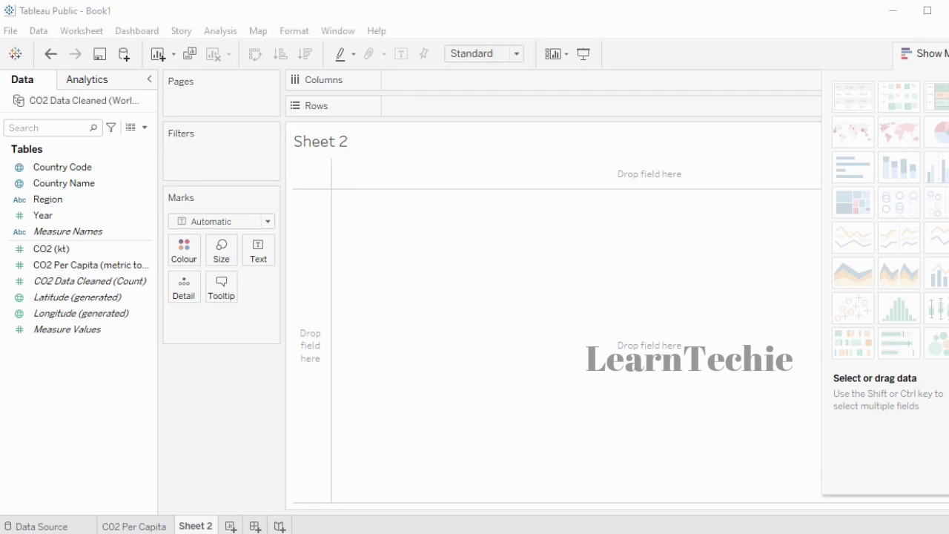
click(73, 267)
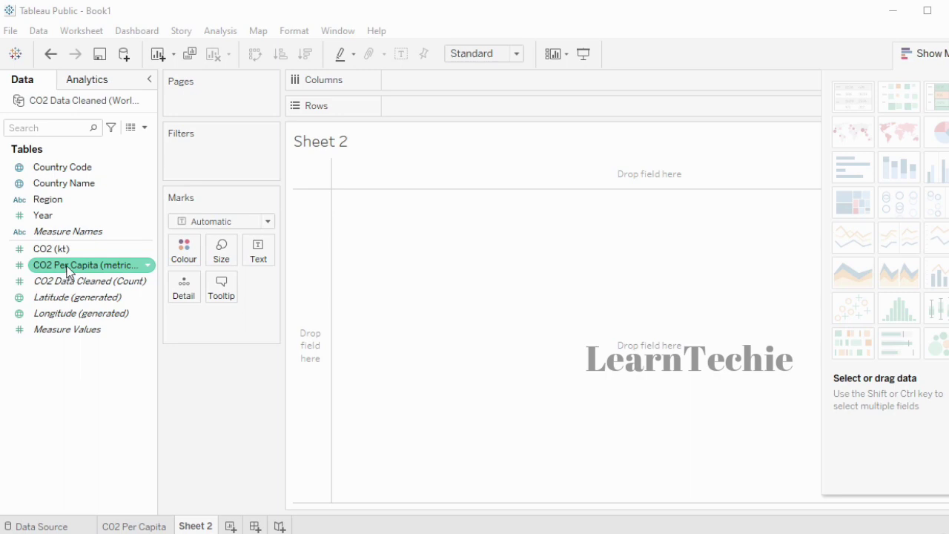
click(67, 271)
double_click(67, 271)
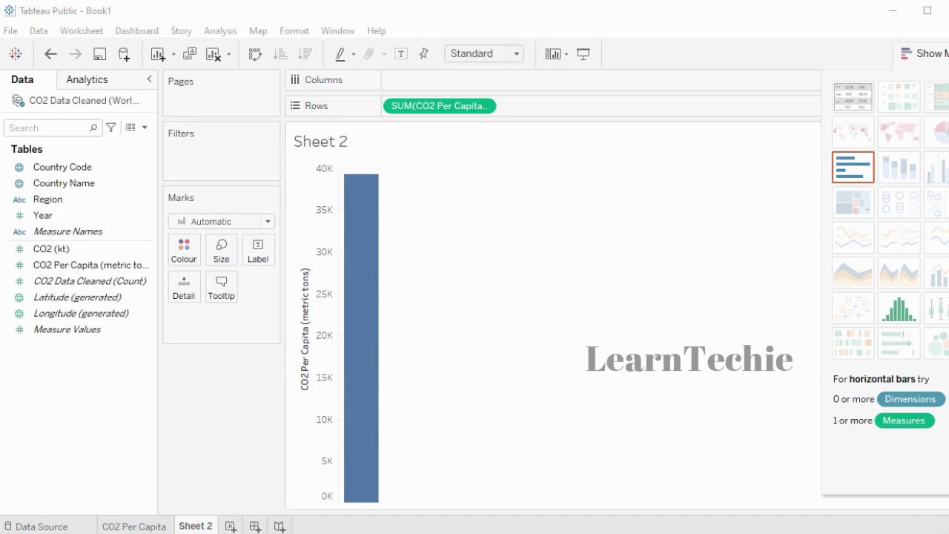
double_click(43, 216)
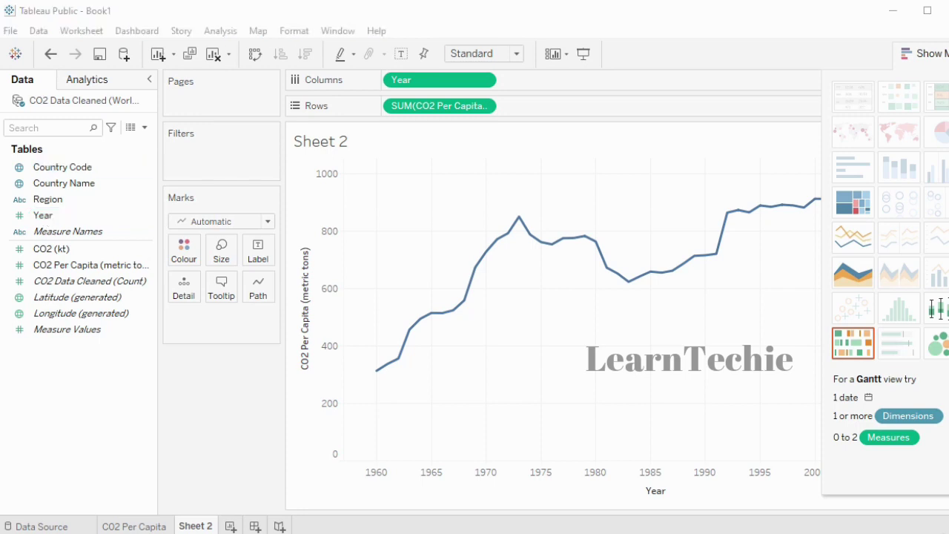
Break the line chart down by Country Name so each country has its own line
click(67, 189)
drag(67, 189, 558, 293)
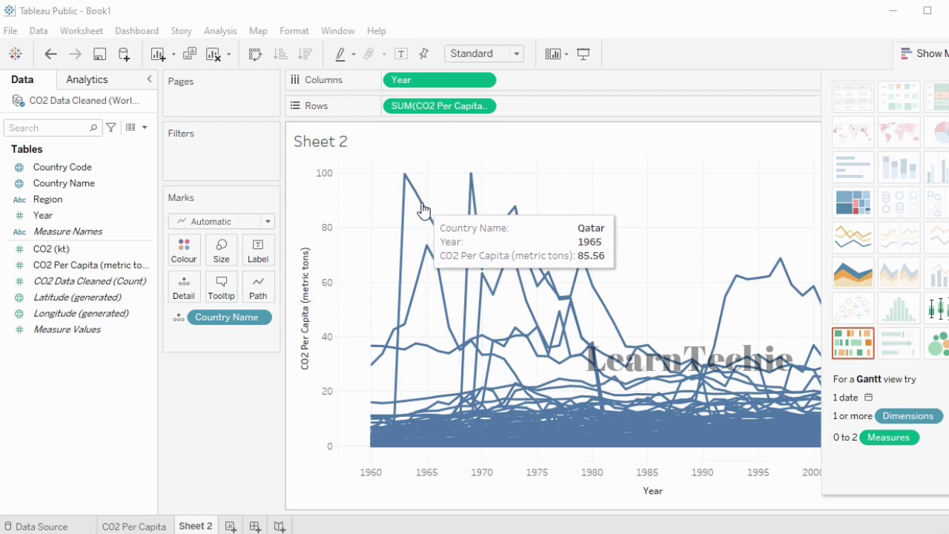
click(652, 282)
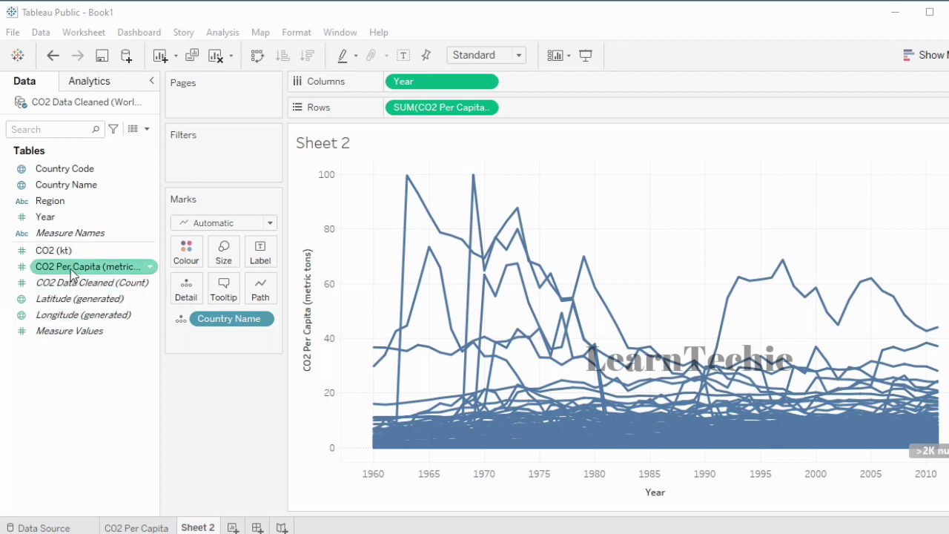
Colour the chart lines by CO2 Per Capita (metric tons) using the reversed Red-Black Diverging palette
drag(73, 271, 194, 254)
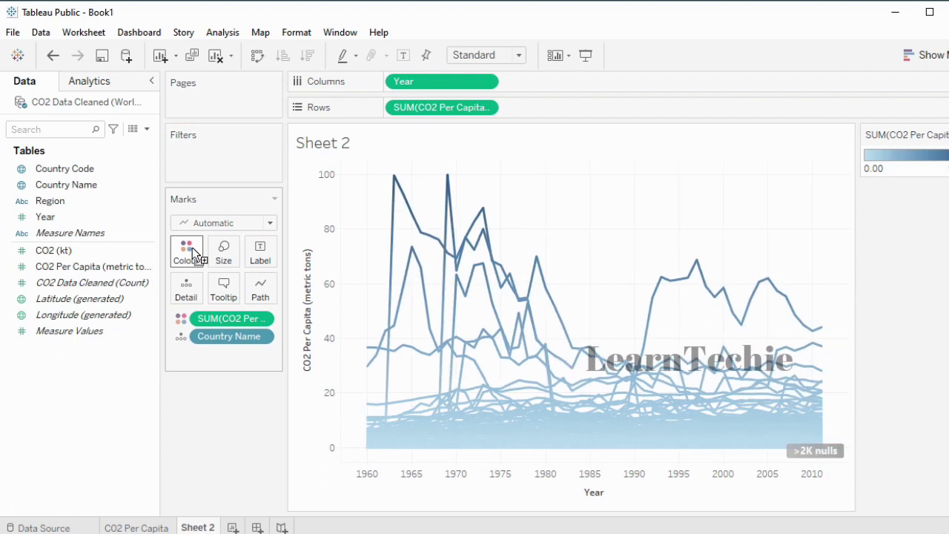
click(191, 252)
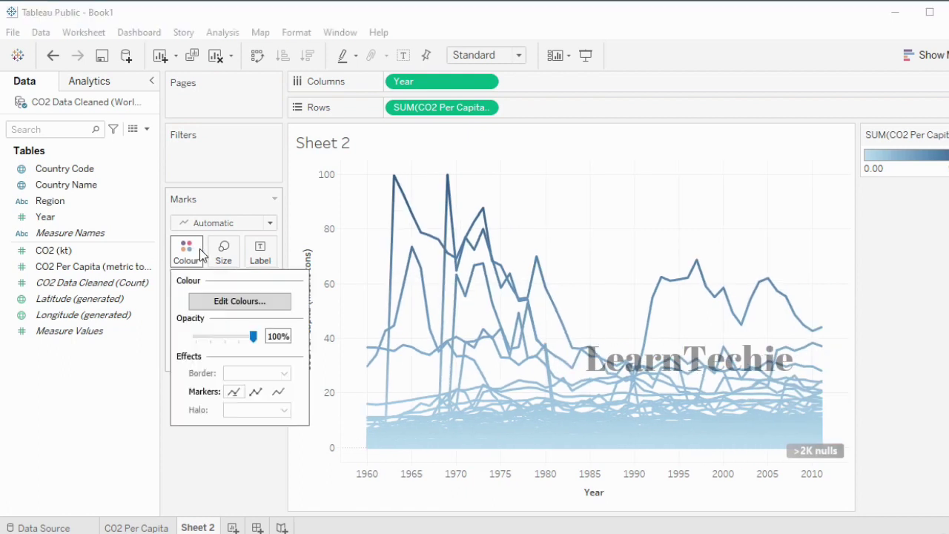
click(243, 303)
click(636, 223)
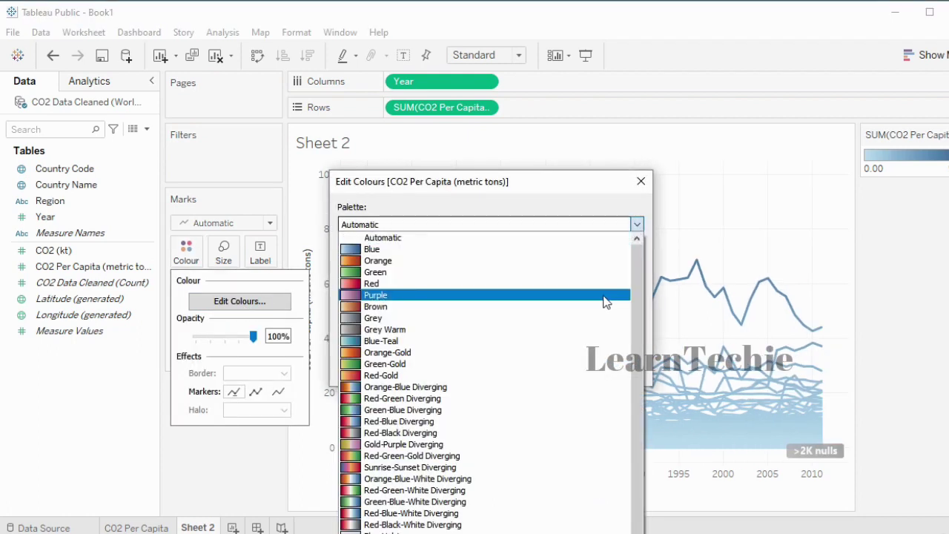
click(407, 433)
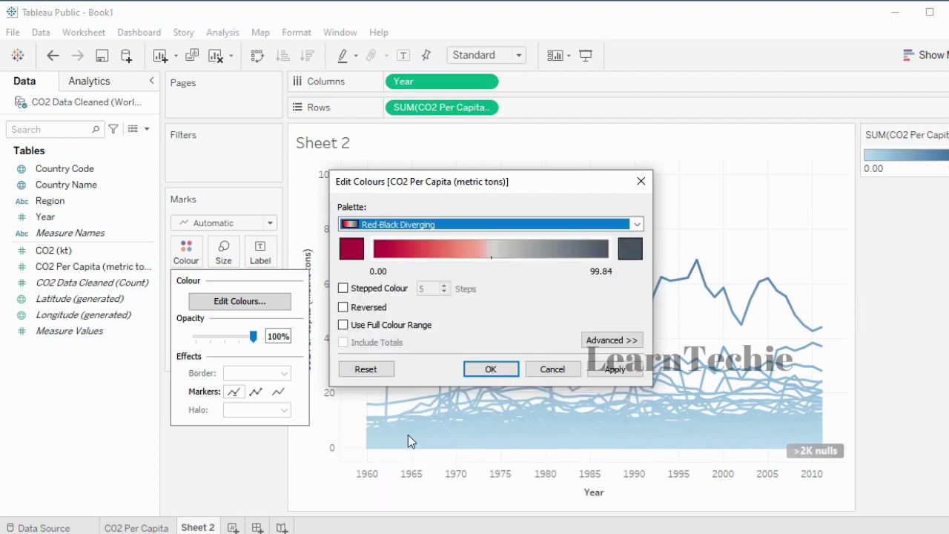
click(343, 307)
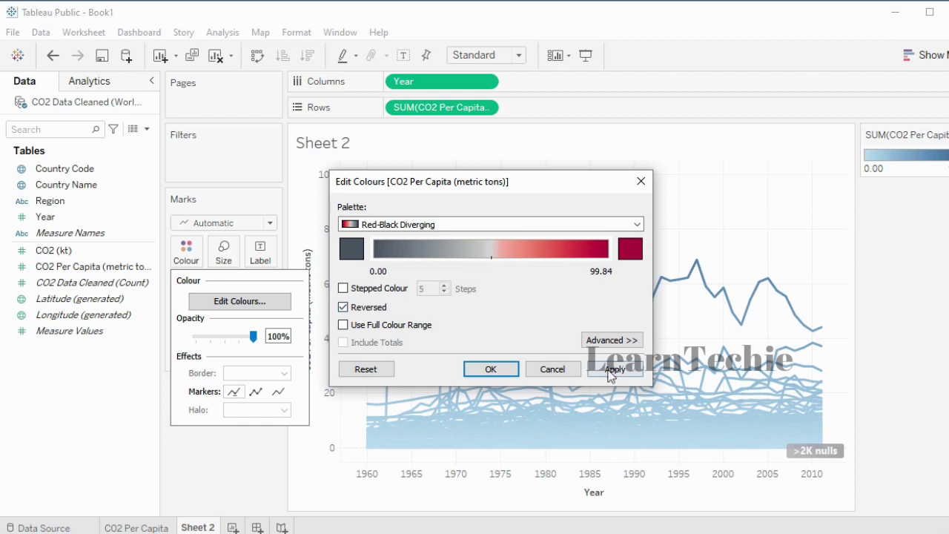
click(615, 369)
click(500, 369)
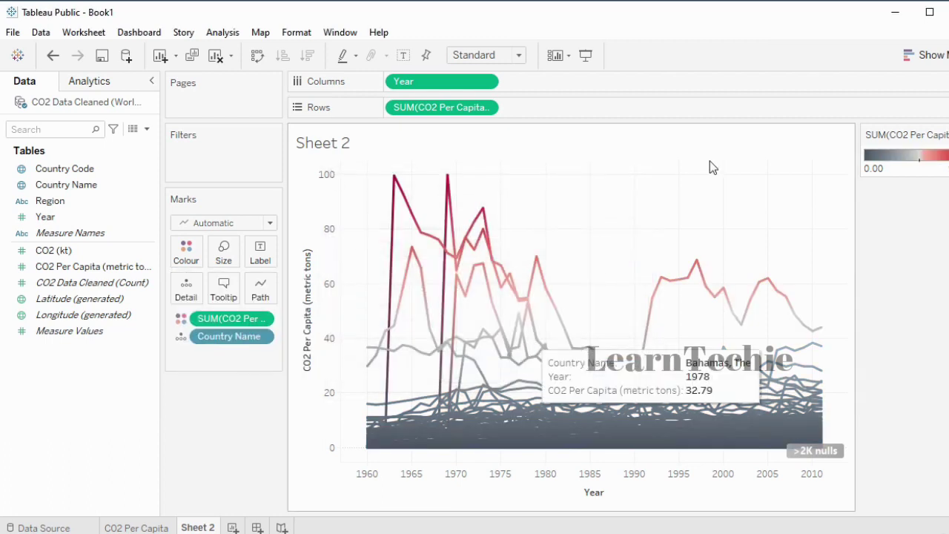
Rename the Sheet 2 worksheet as CO2 Emission Chart
right_click(198, 528)
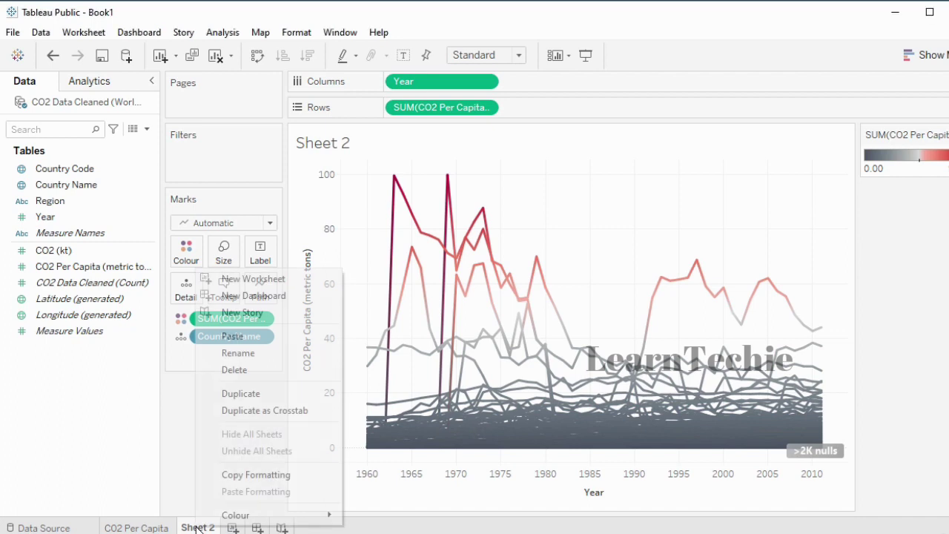
click(252, 354)
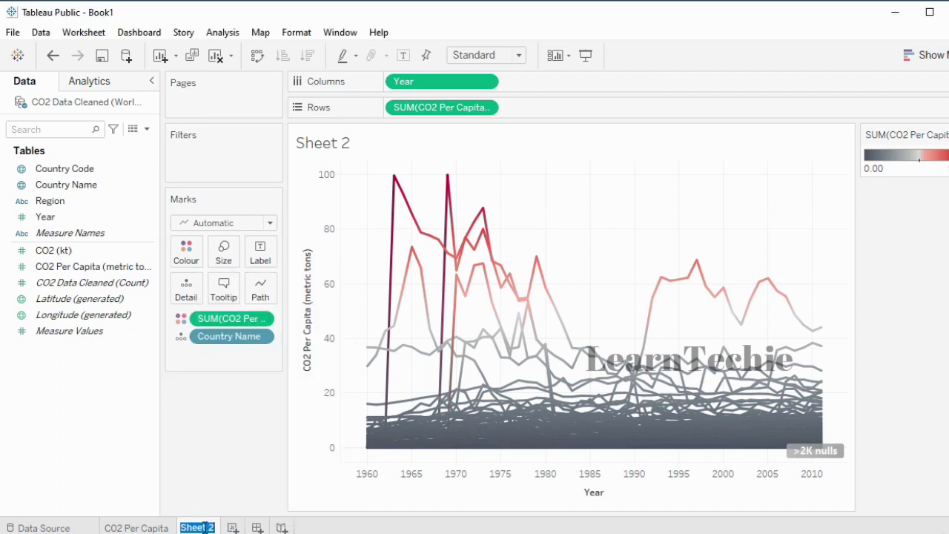
text(CO2 Emission Chart)
key(Return)
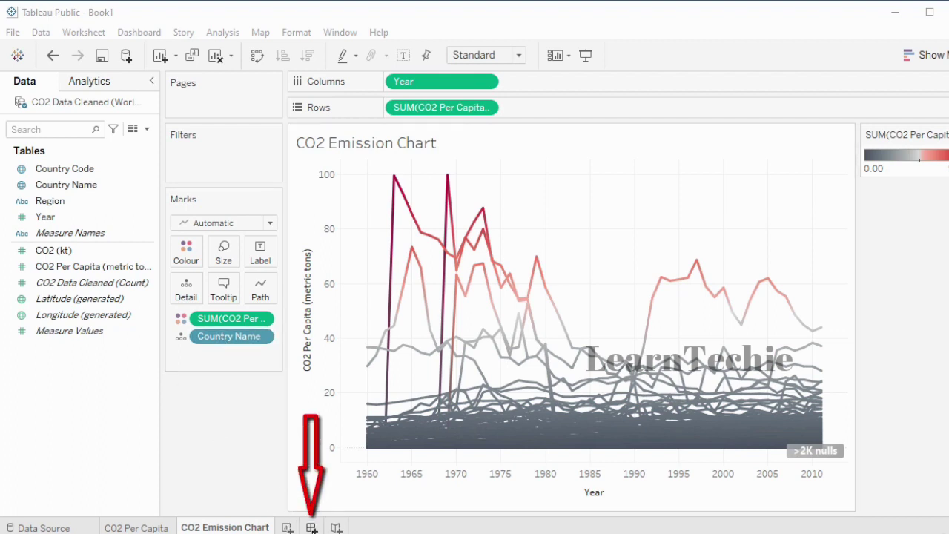
Create a new dashboard and place the C02 Per Capita map on it with the CO2 Emission Chart below
click(311, 527)
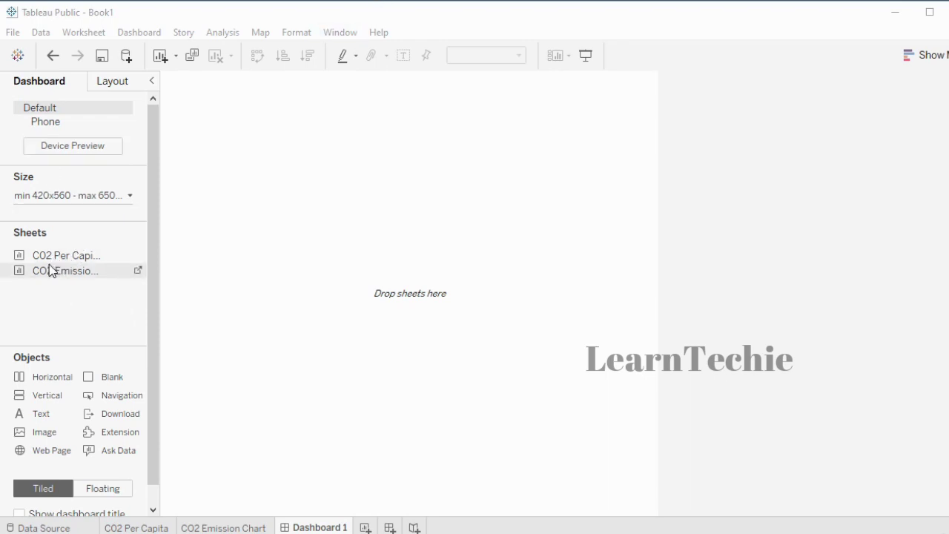
drag(50, 257, 330, 258)
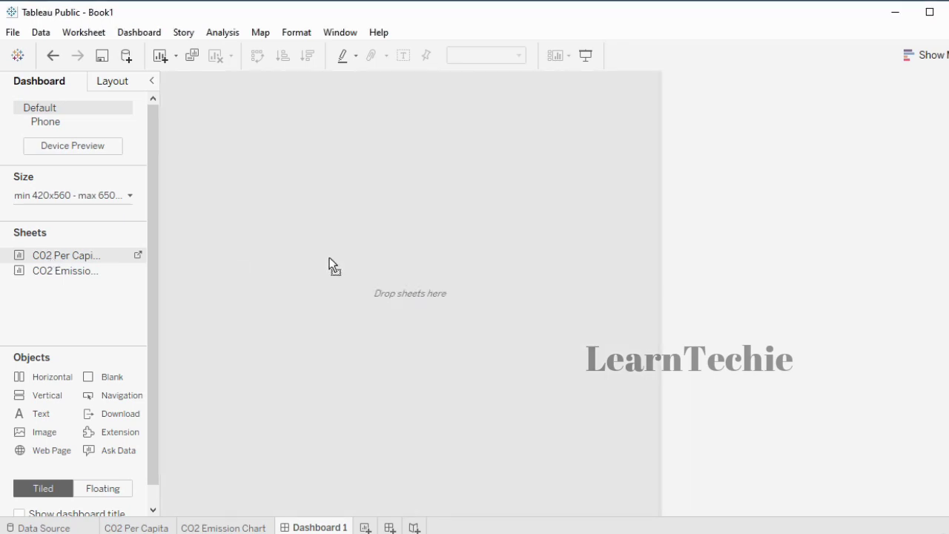
drag(408, 251, 399, 260)
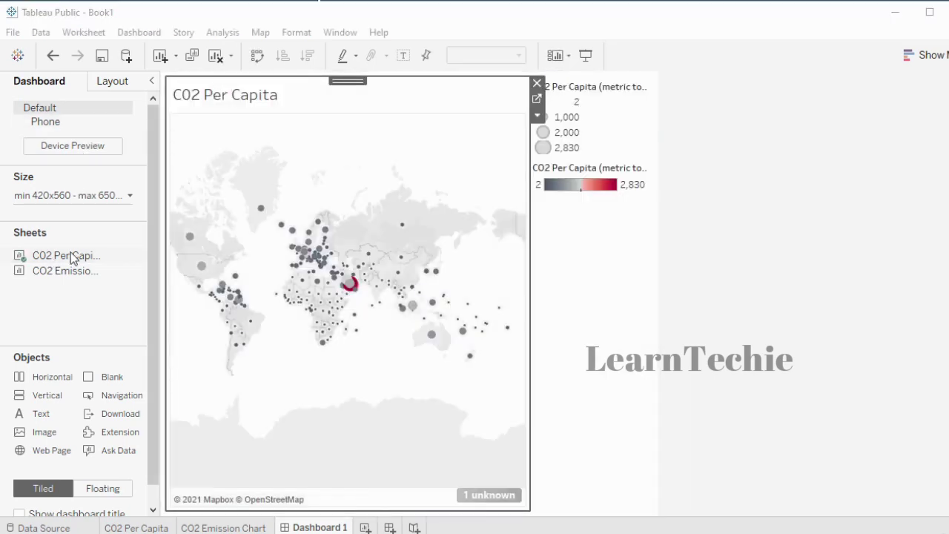
mouse_move(42, 273)
mouse_down()
mouse_move(96, 281)
mouse_move(286, 343)
mouse_move(320, 383)
mouse_up()
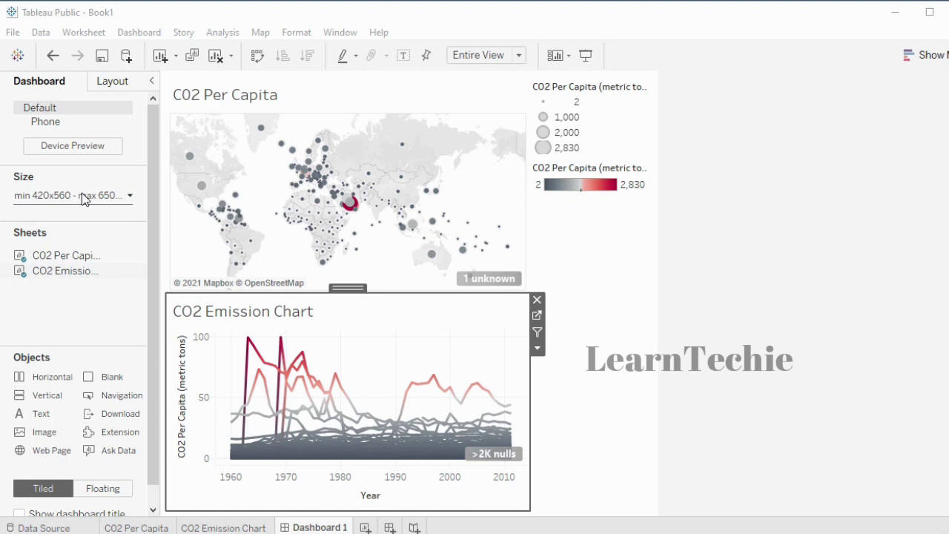
Remove the CO2 Per Capita size and colour legends from the dashboard
click(348, 200)
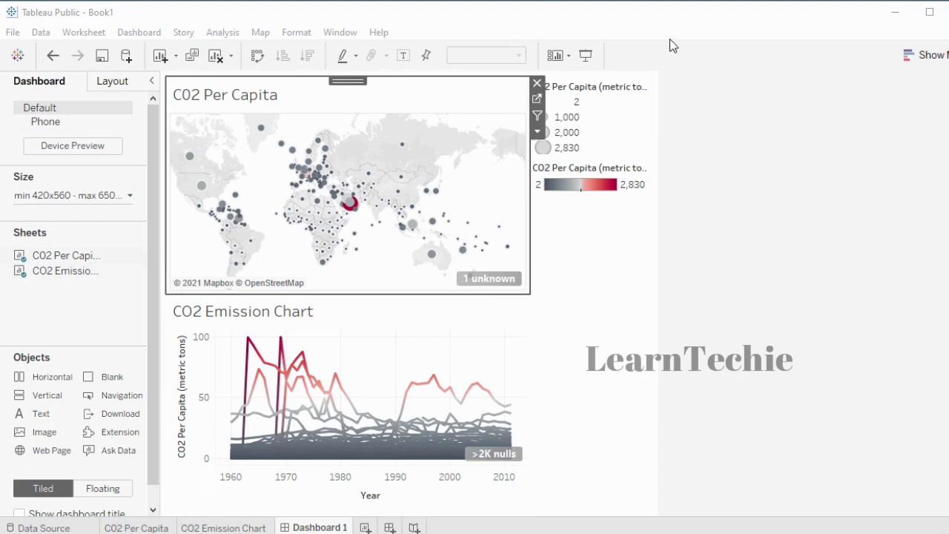
click(617, 118)
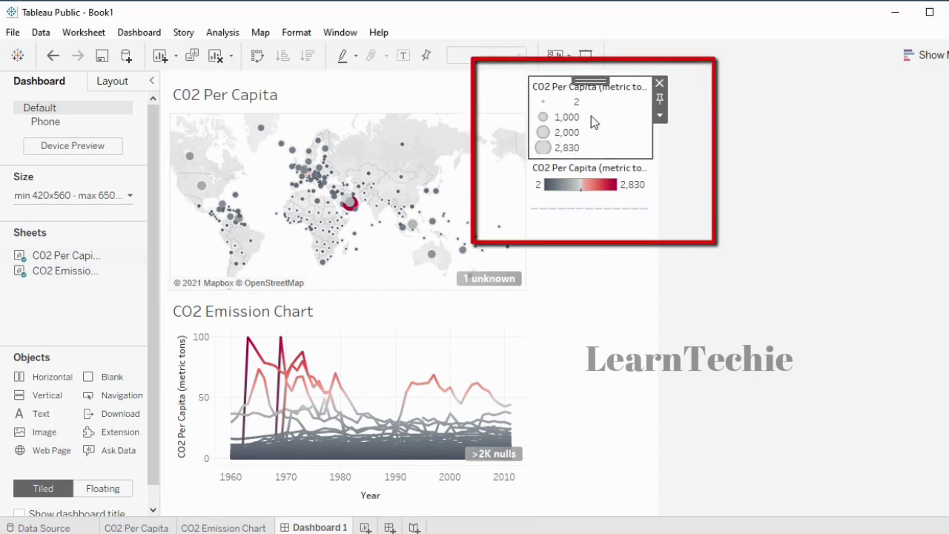
click(659, 84)
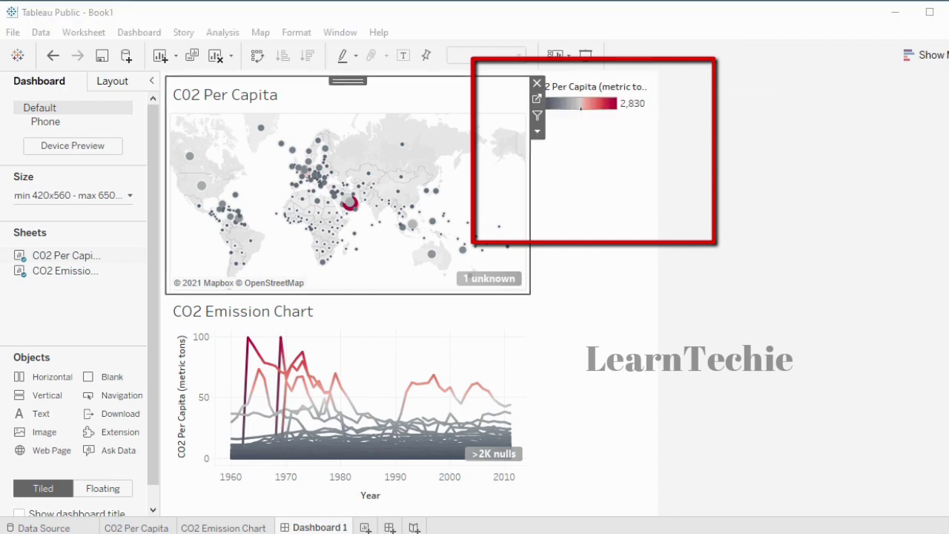
click(582, 100)
click(660, 84)
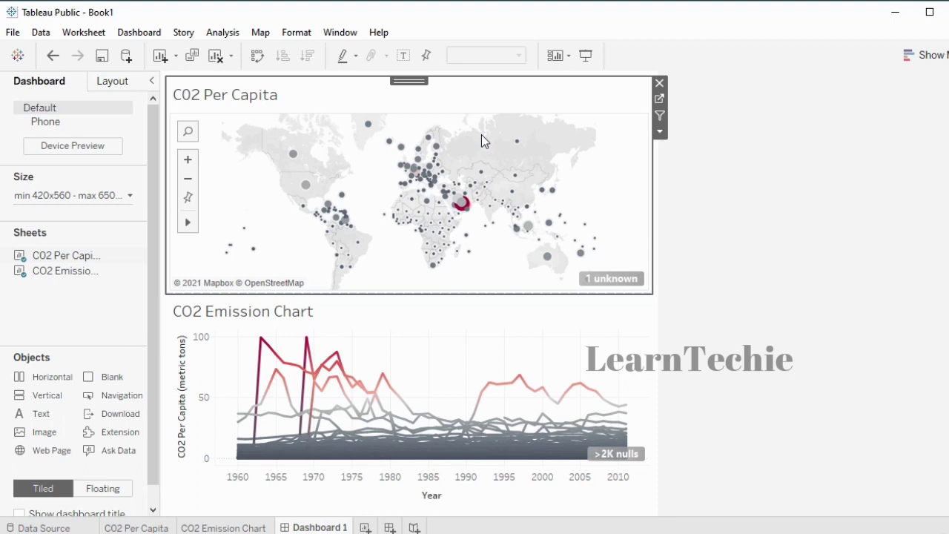
Use the C02 Per Capita map as a dashboard filter and zoom the map in around Qatar
click(660, 116)
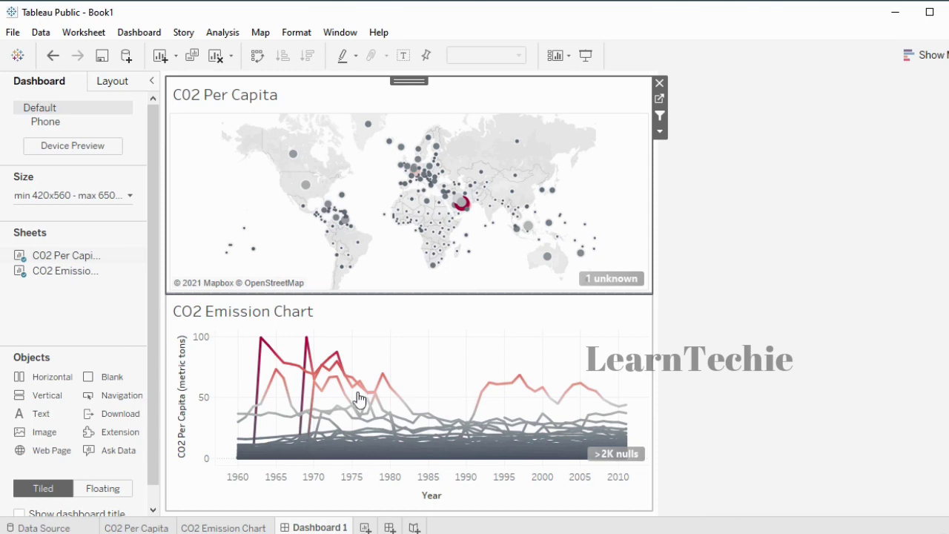
click(462, 204)
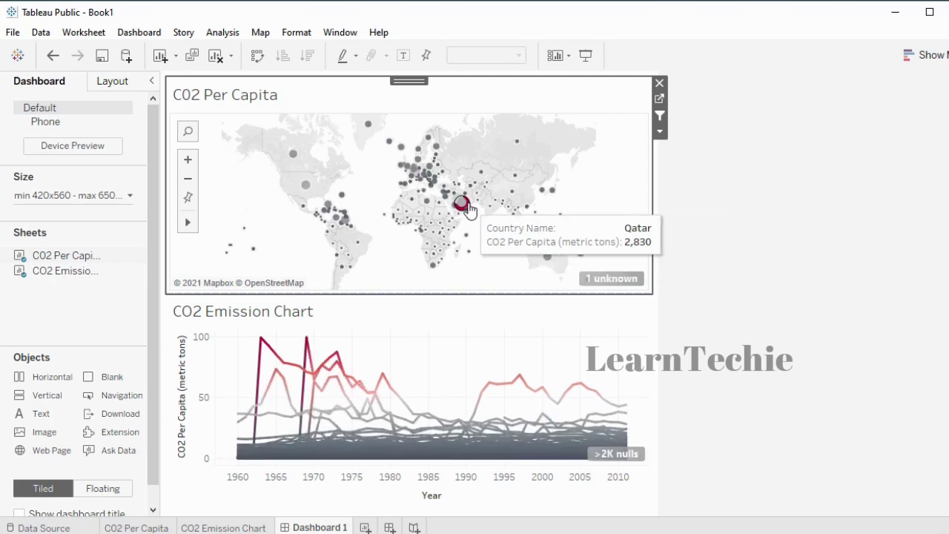
scroll(409, 206, up, 5)
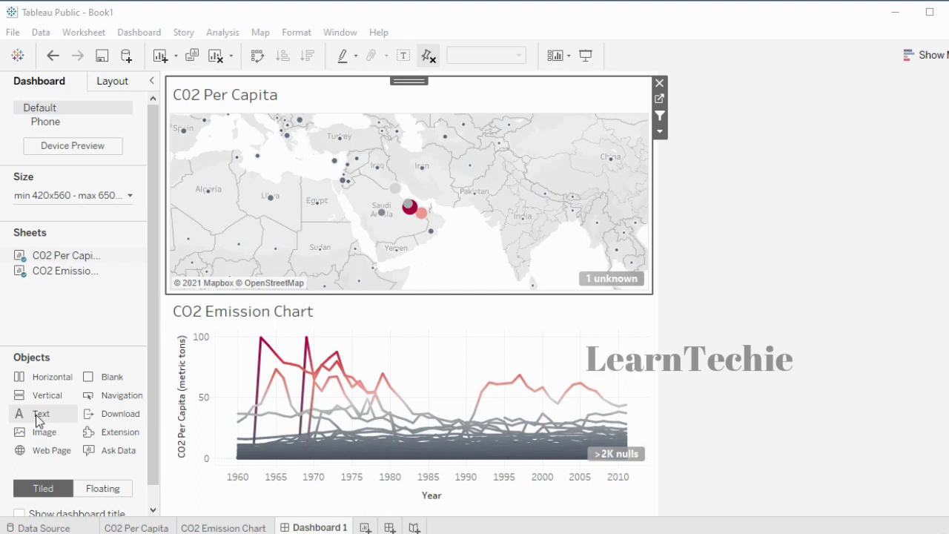
Add a text block reading "Which Country has the highest C02 emmision per capita ?" in bold size 20 and "Are the rates increasing ?", then reduce its height
drag(32, 414, 380, 193)
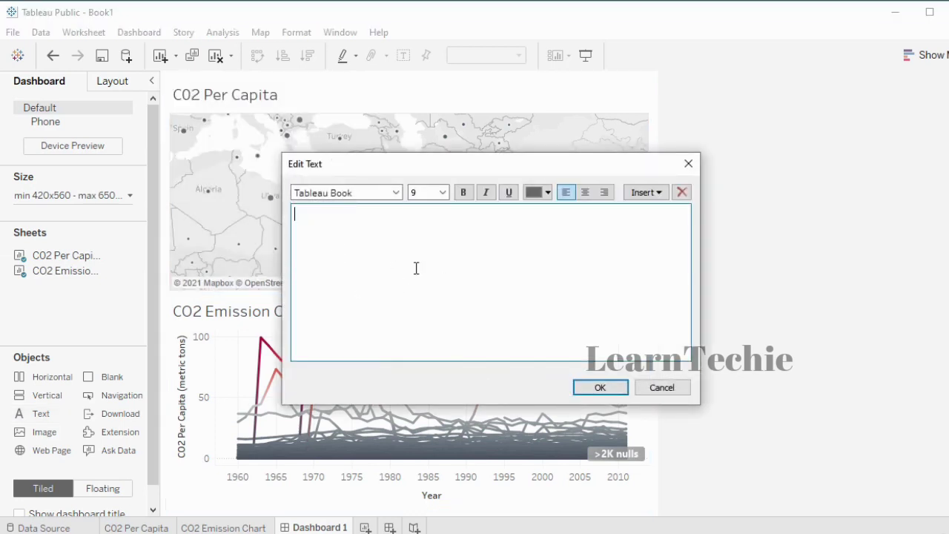
text(Which Country has the highest C02 emmision per capita ? Are the rates increasing ?)
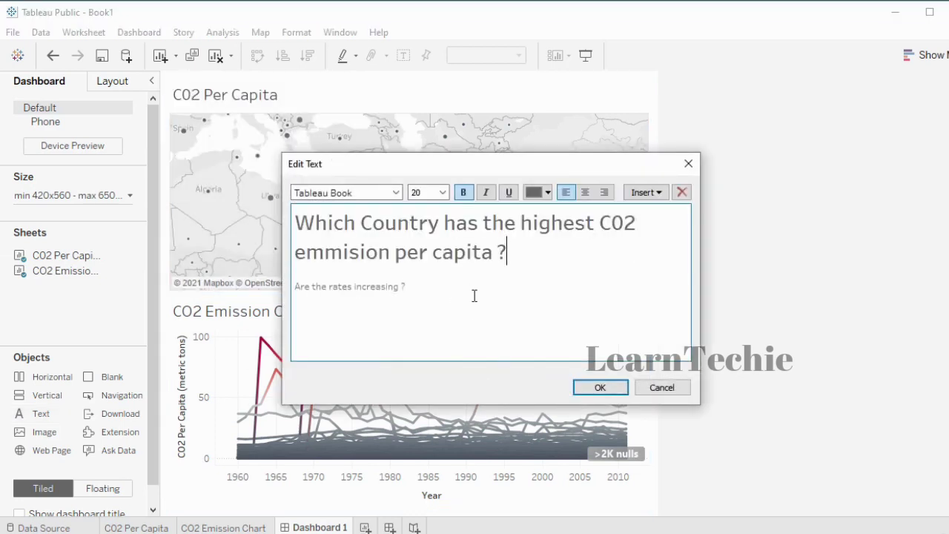
drag(512, 253, 295, 216)
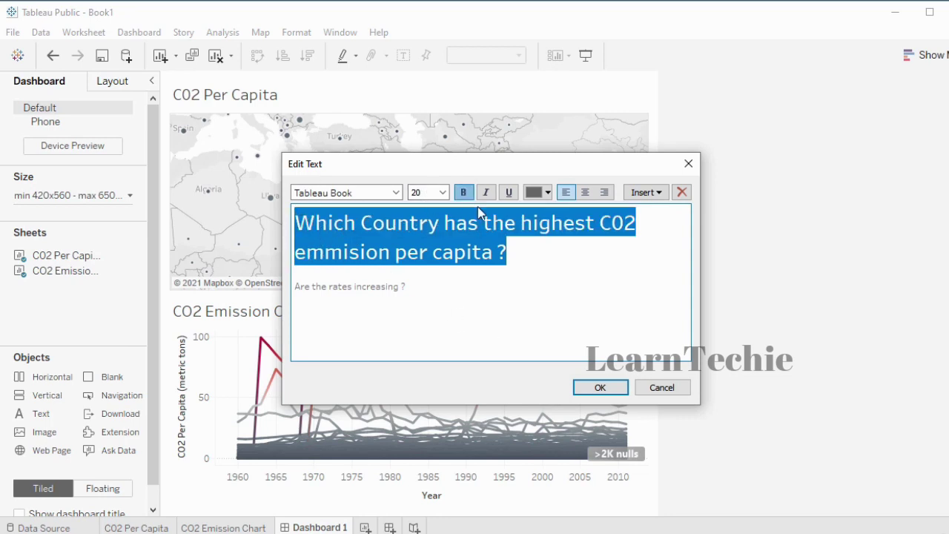
click(546, 289)
drag(409, 294, 294, 289)
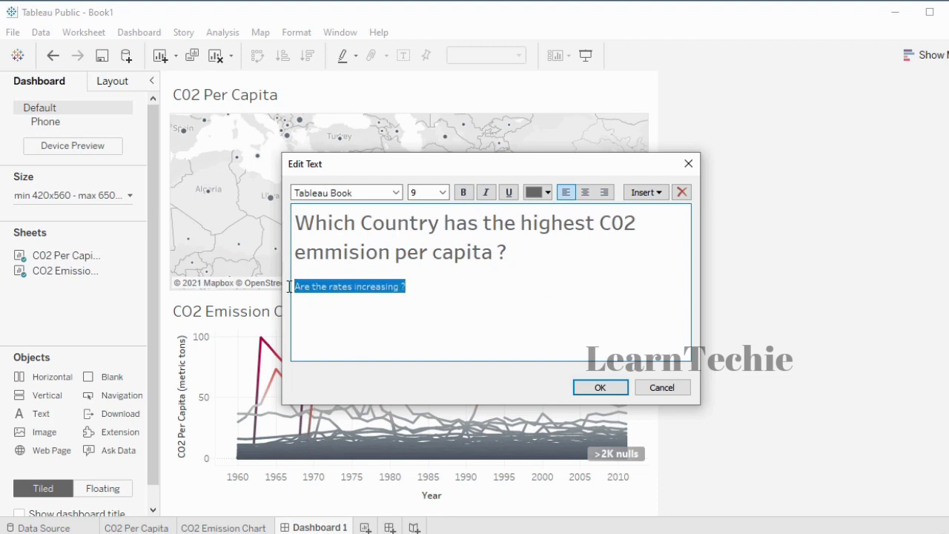
click(565, 292)
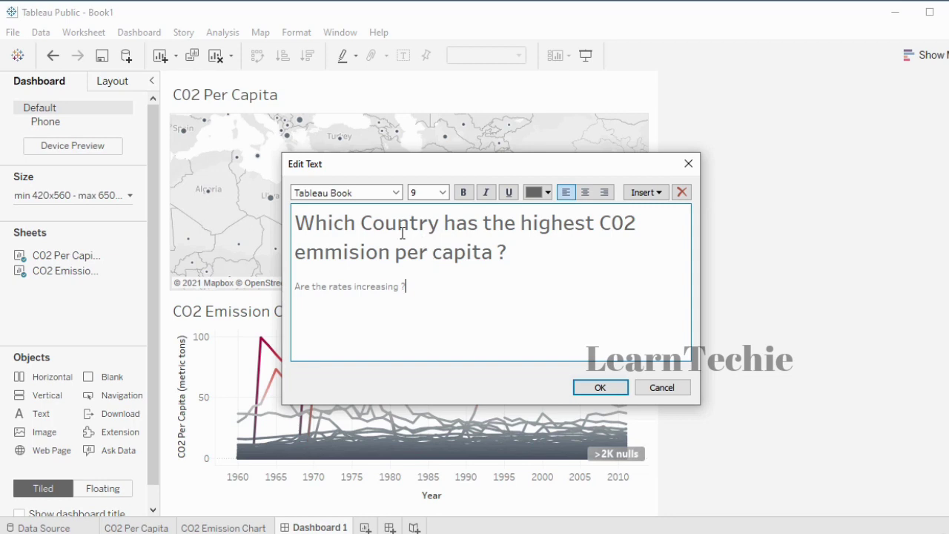
click(601, 387)
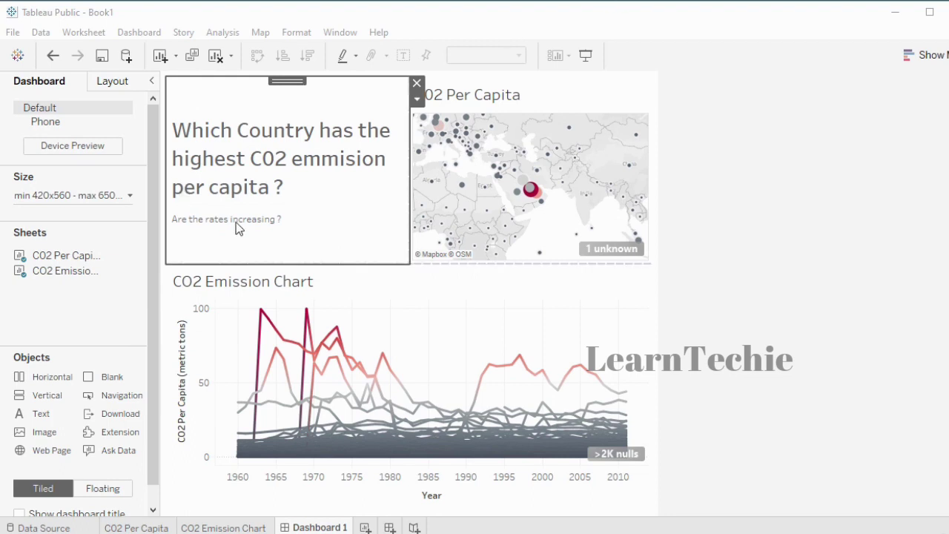
drag(300, 265, 300, 152)
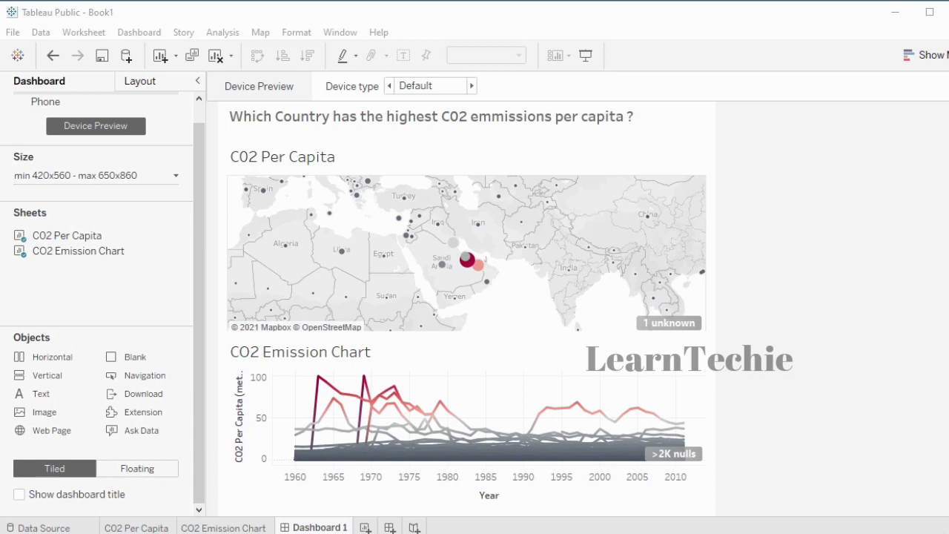
Start saving the workbook to Tableau Public and sign in with the account e-mail and password
click(12, 32)
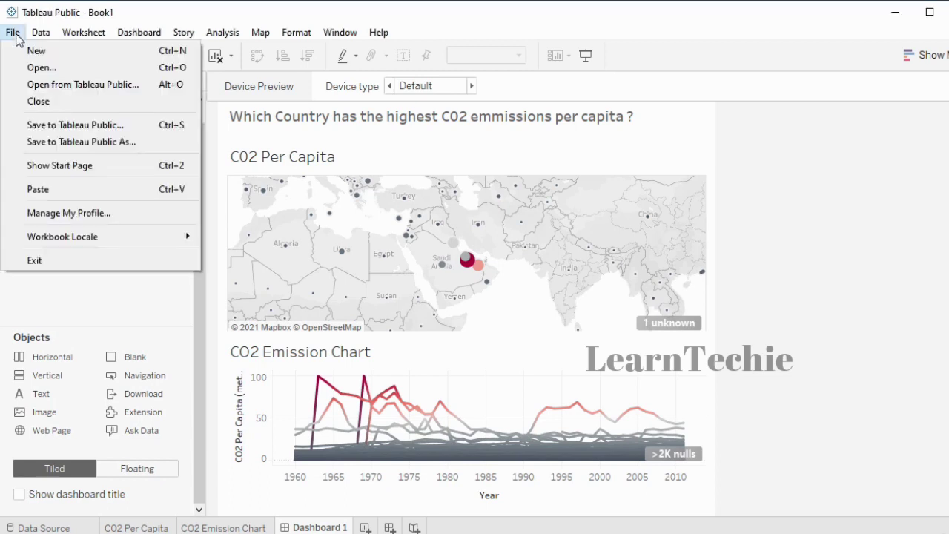
click(63, 146)
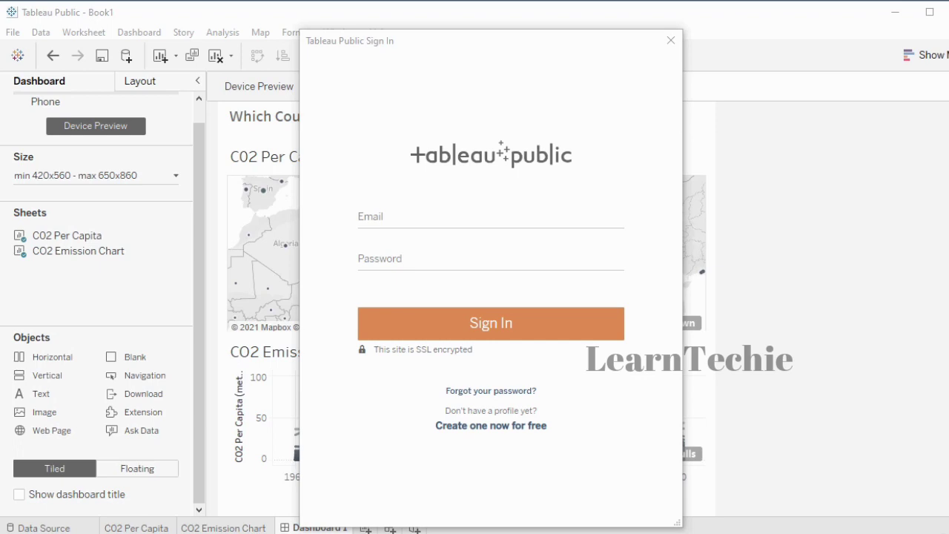
click(442, 215)
click(436, 262)
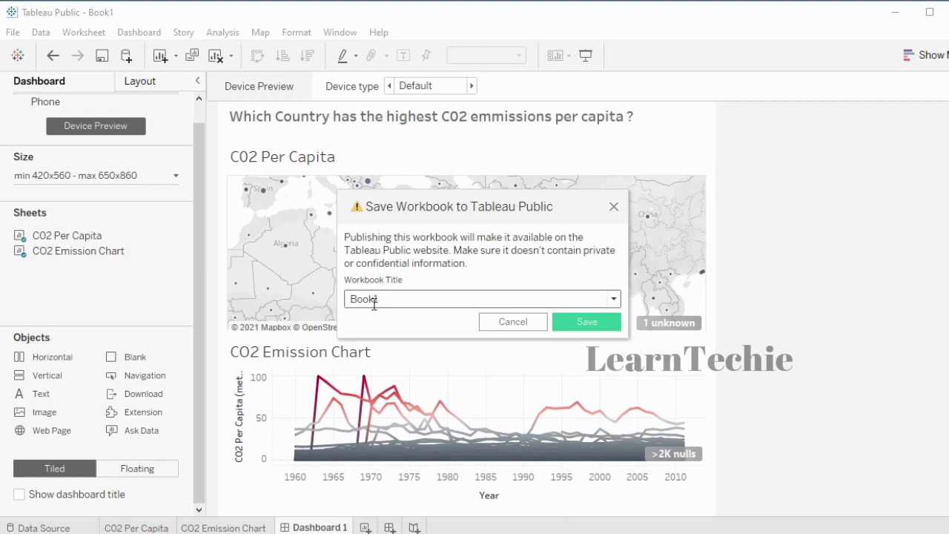
Title the workbook "C02 emmision Changges Over Time" and publish it to Tableau Public
click(405, 298)
key(ctrl+a)
text(C02 emmision Changges Over Time)
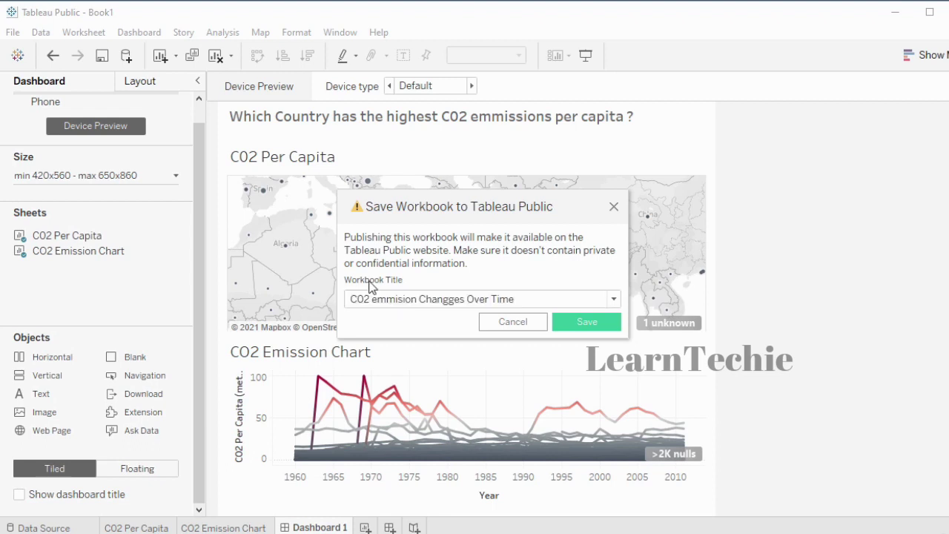
click(587, 326)
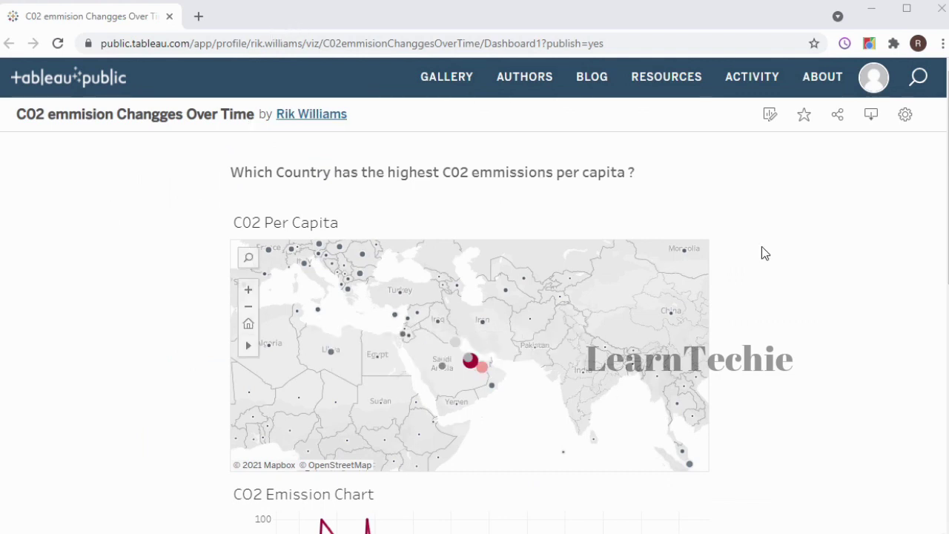
Test the published dashboard by filtering the CO2 Emission Chart to Qatar from the map, then clear the selection
scroll(762, 252, down, 2)
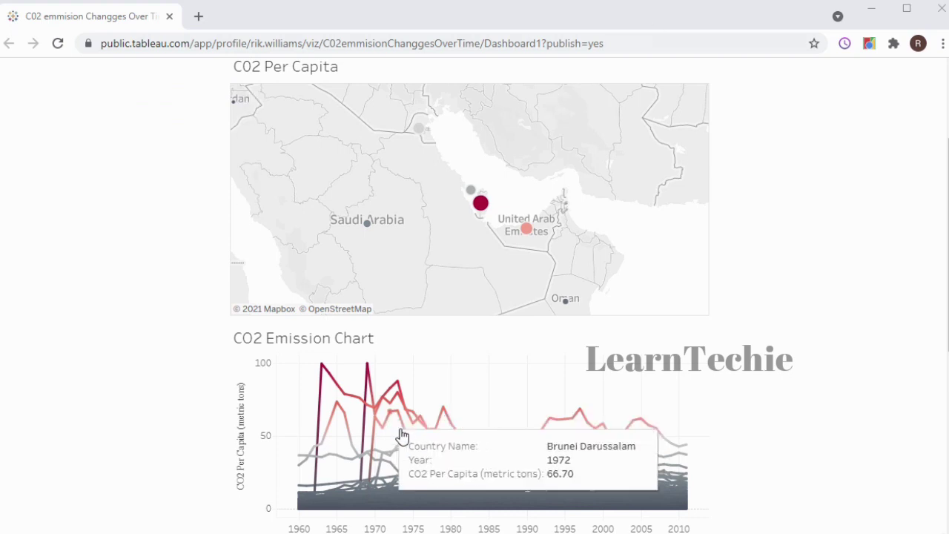
mouse_move(476, 213)
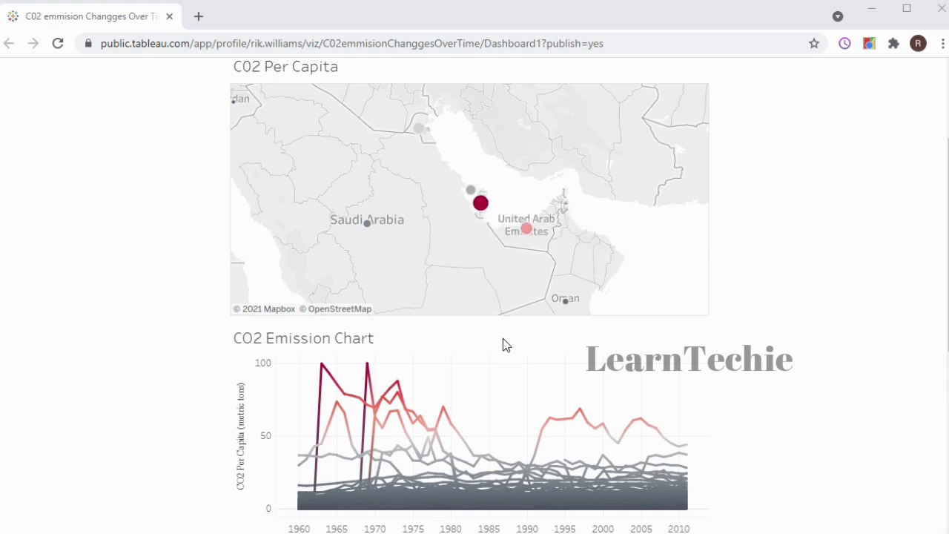
click(481, 208)
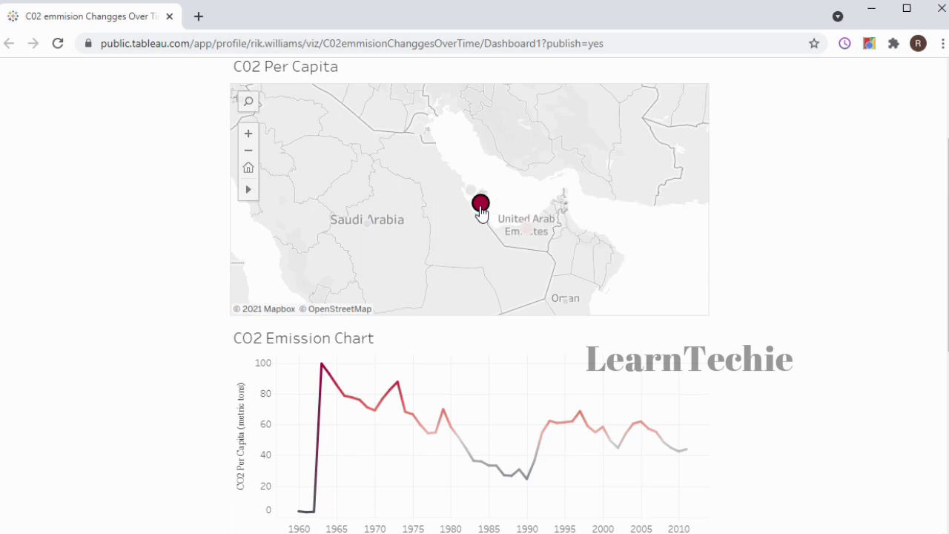
mouse_move(480, 211)
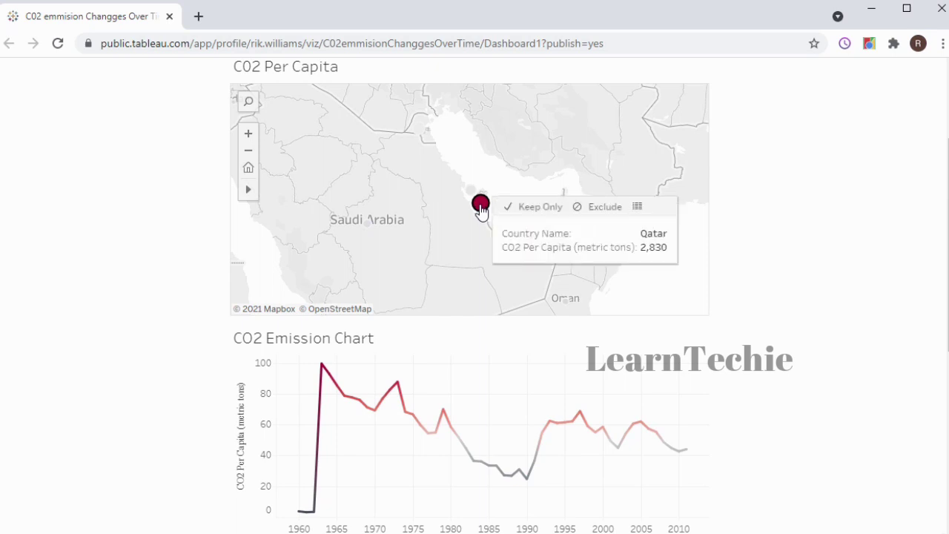
click(480, 210)
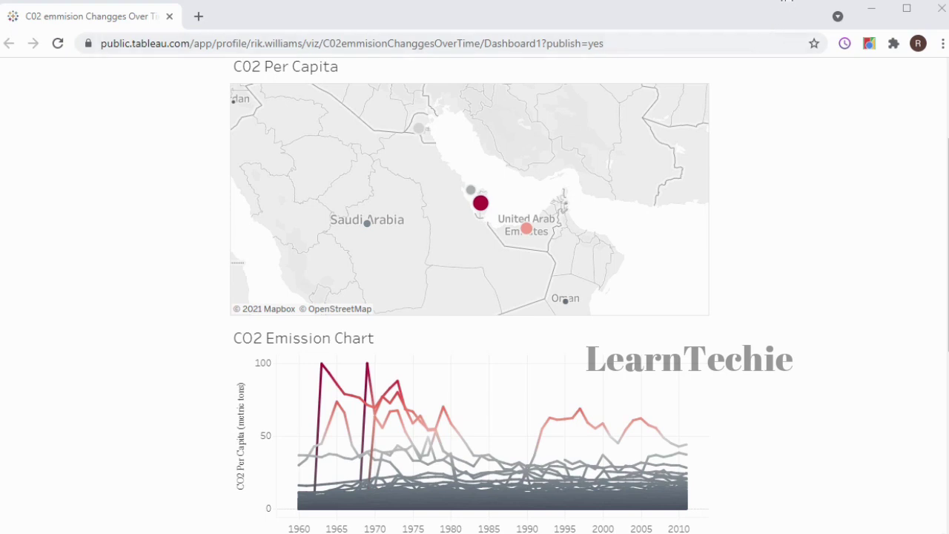
View the published dashboard's sharing options with embed code and link, then close them
scroll(474, 296, down, 4)
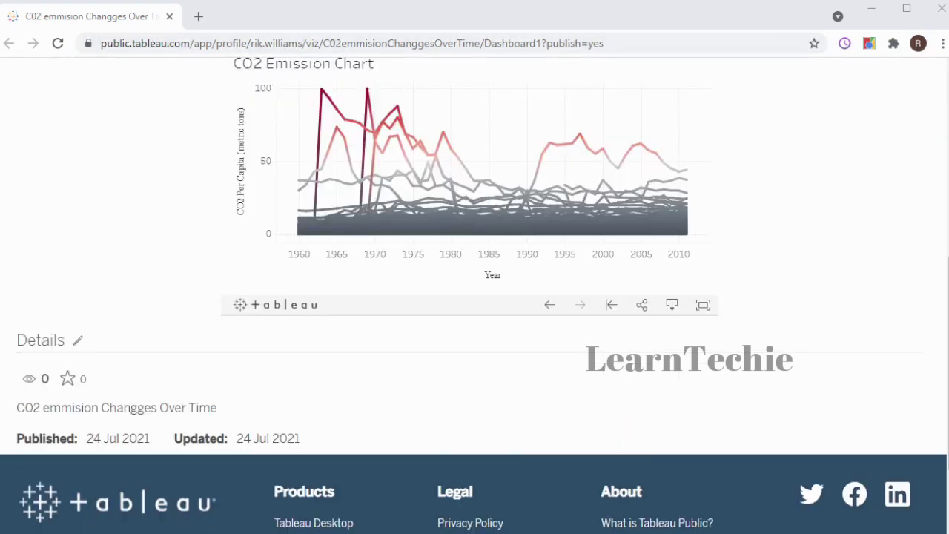
click(643, 307)
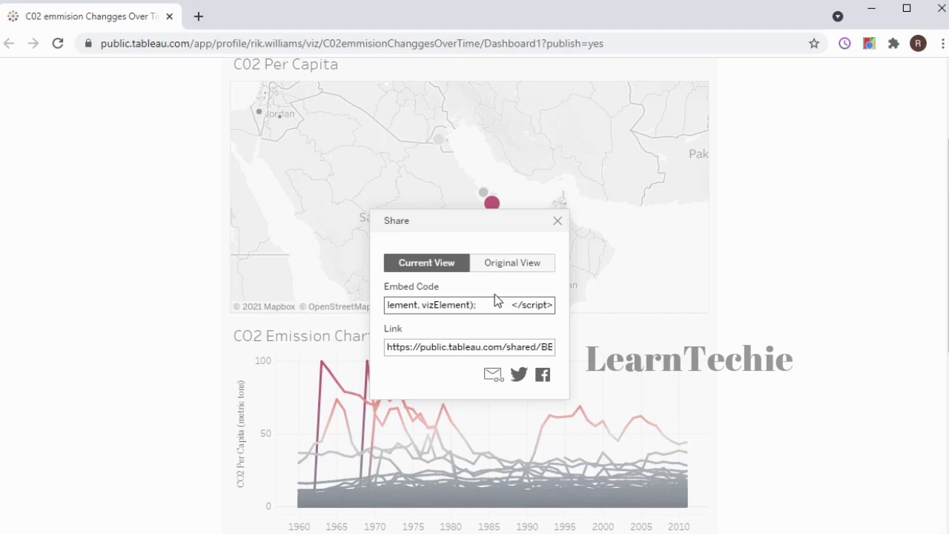
key(Escape)
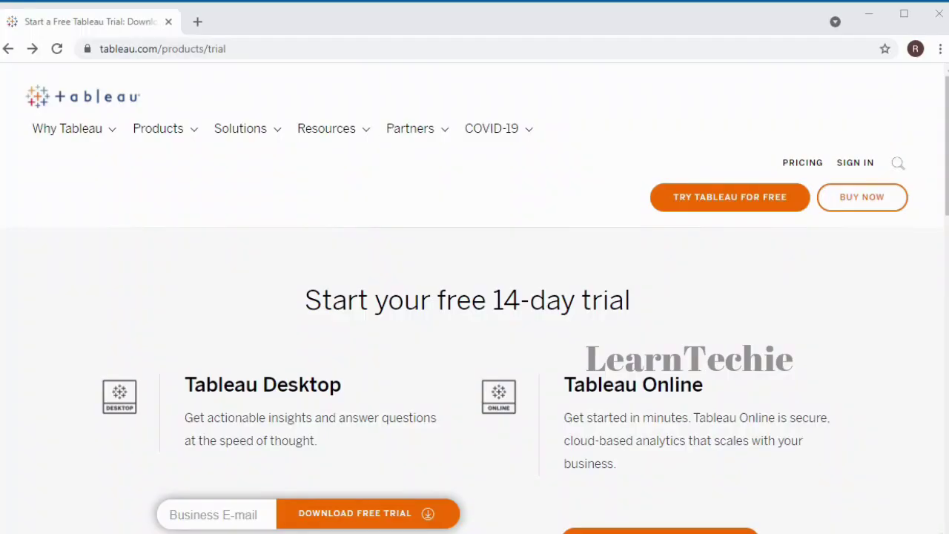
Open the free Tableau Online trial sign-up form from the Tableau trial page
scroll(608, 152, down, 2)
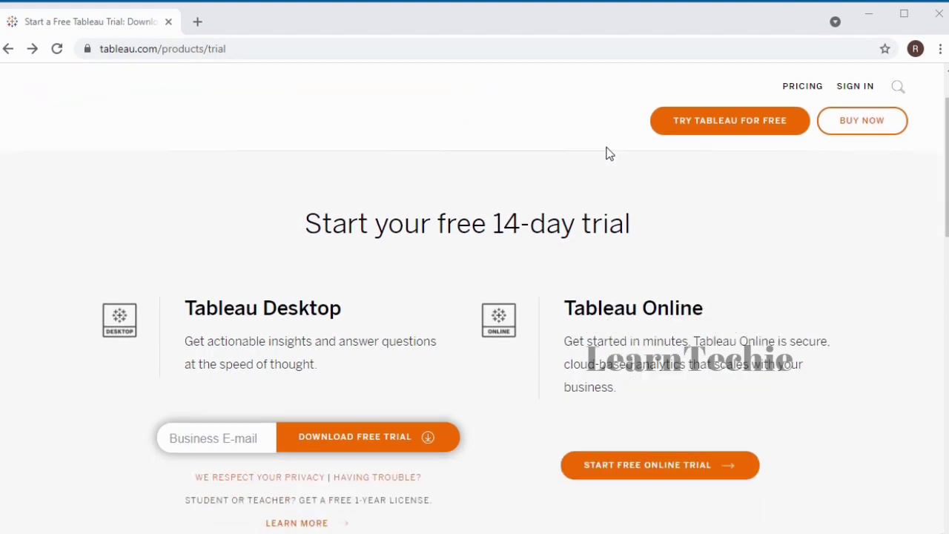
scroll(604, 152, down, 1)
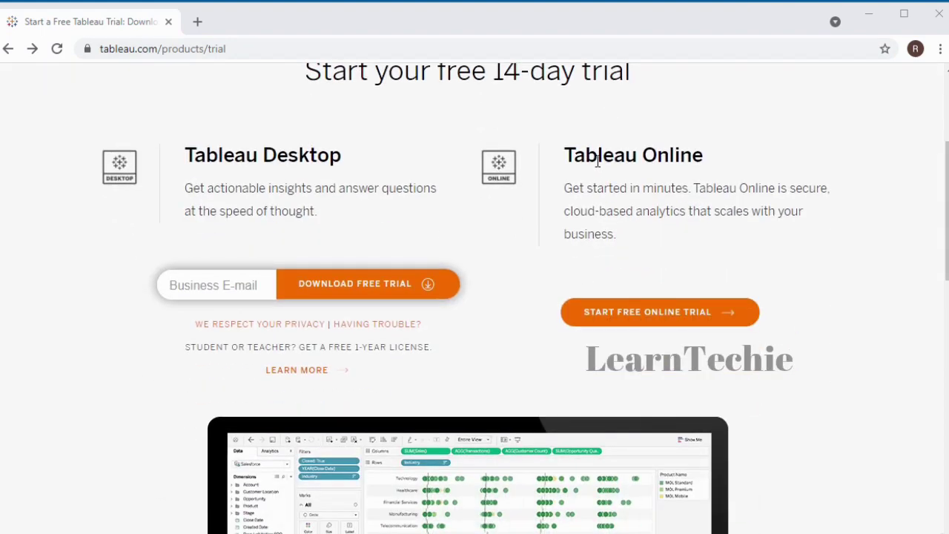
scroll(598, 161, down, 1)
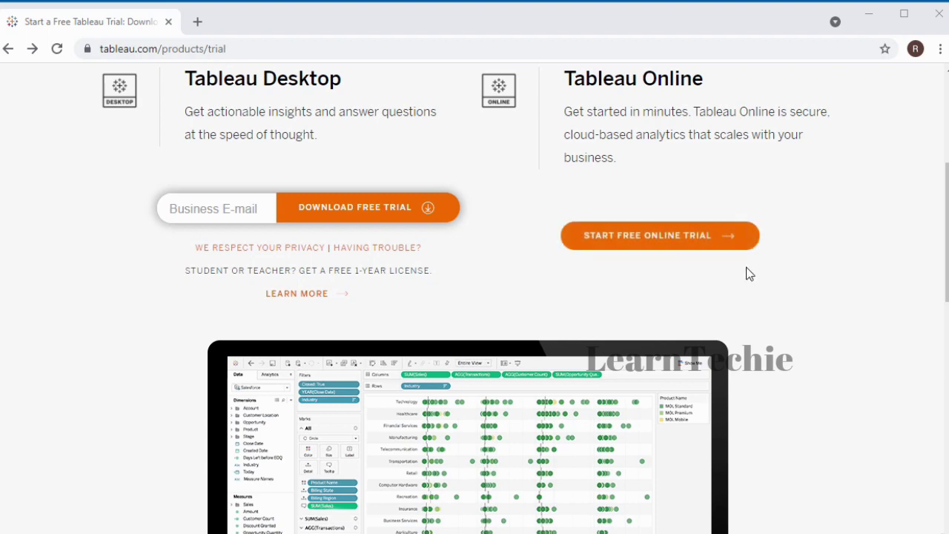
click(660, 244)
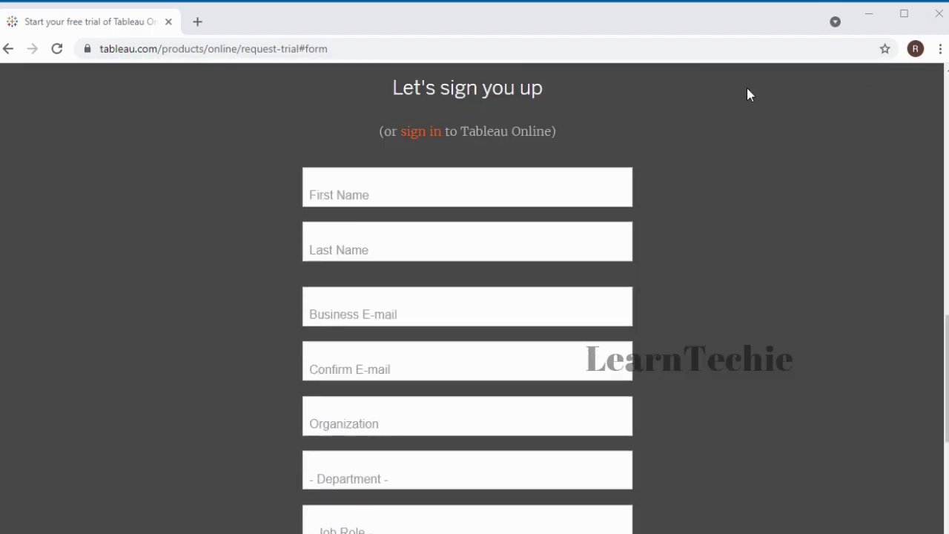
Complete the Tableau Online sign-up form with the contact and organization details and request the free trial
scroll(747, 88, down, 1)
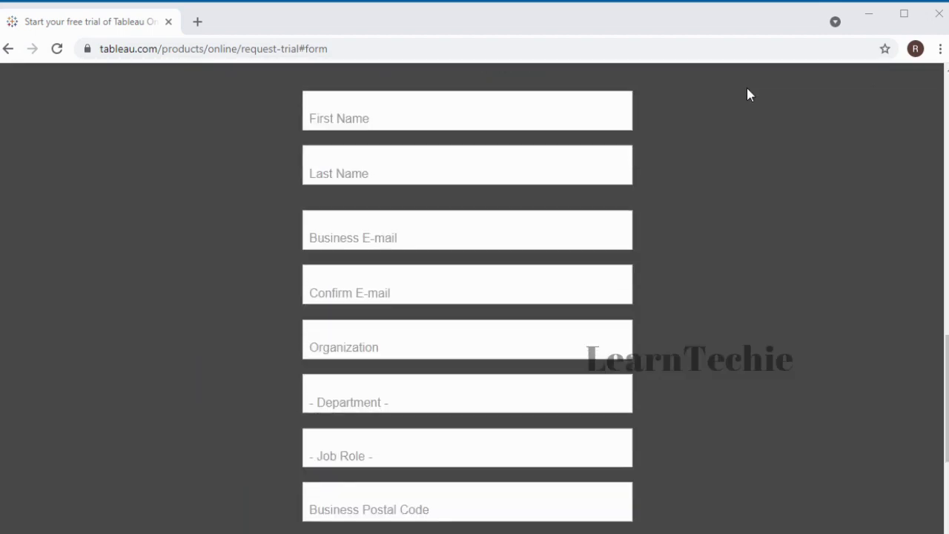
scroll(746, 88, down, 1)
scroll(747, 94, down, 2)
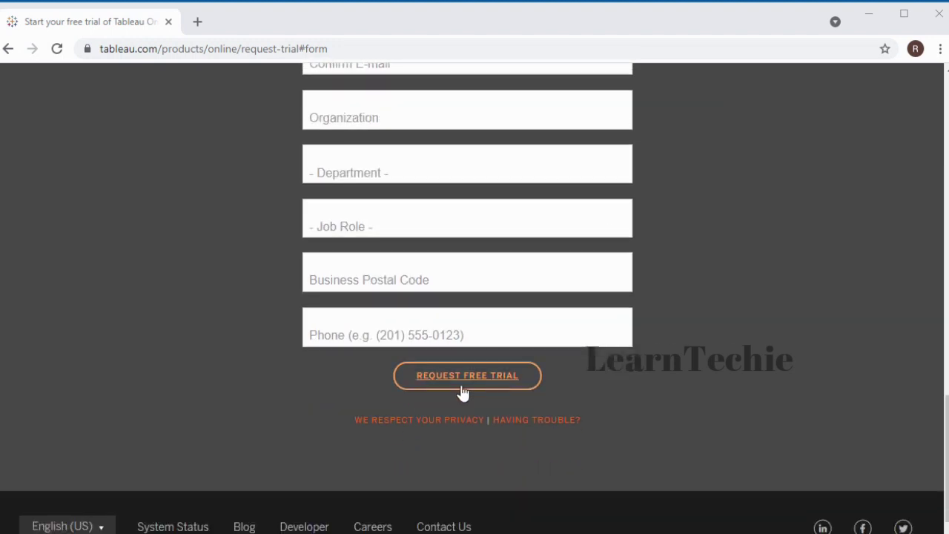
click(508, 384)
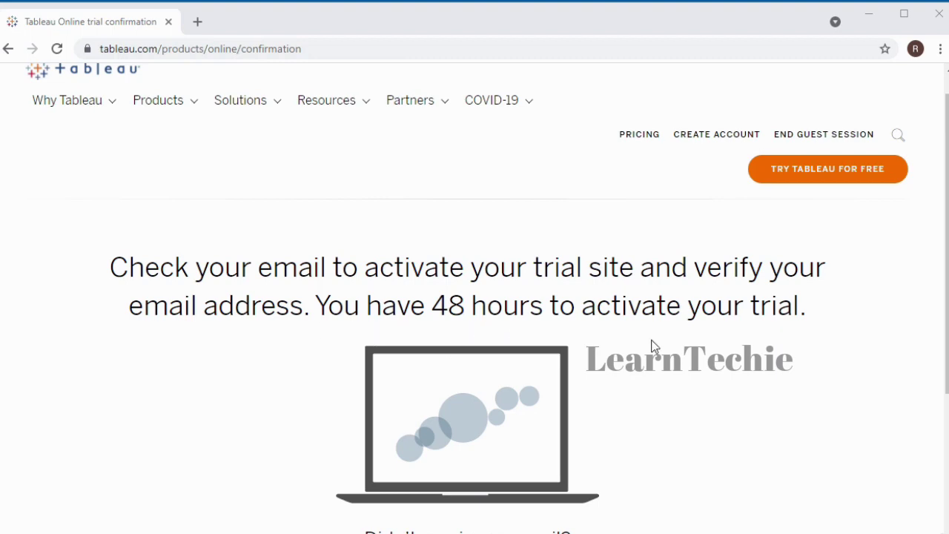
Switch to Gmail and start the site activation from the Tableau Online e-mail
scroll(654, 358, down, 1)
scroll(653, 358, down, 2)
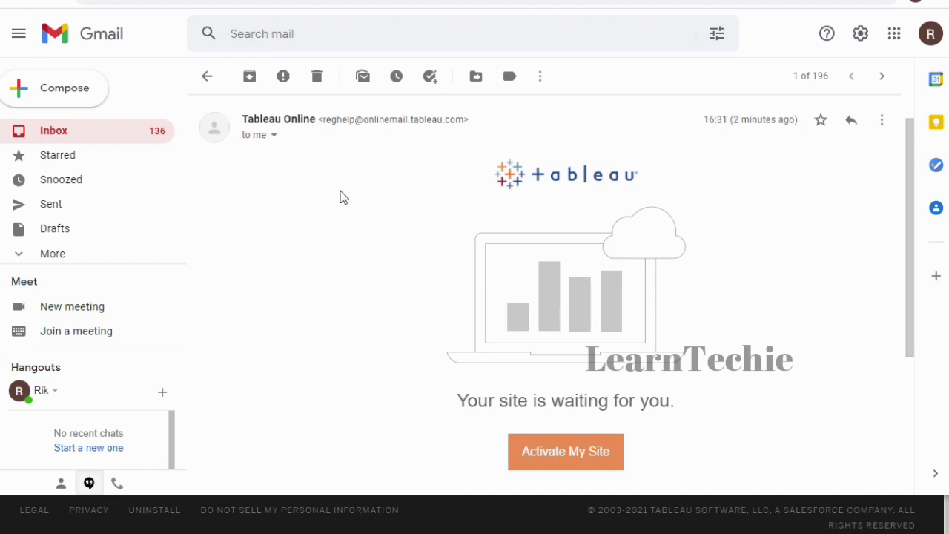
scroll(339, 197, down, 3)
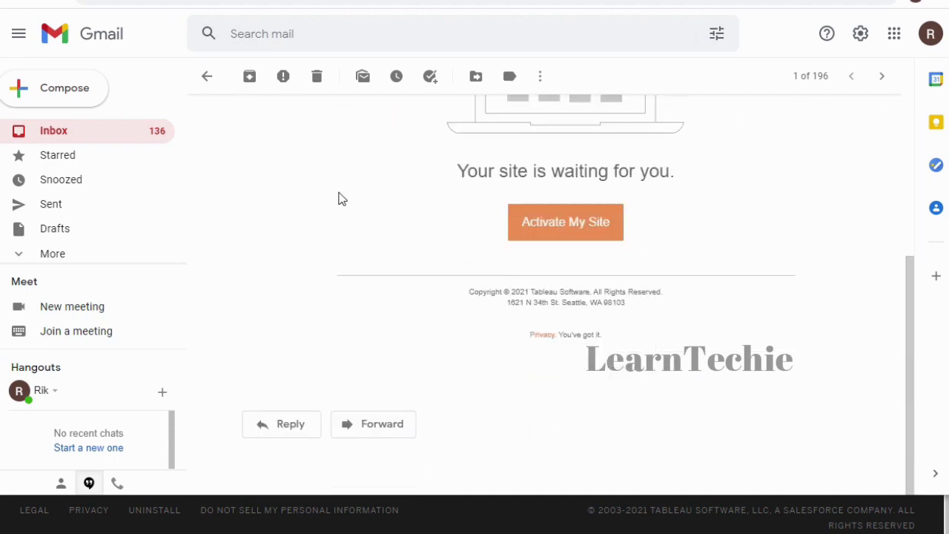
click(571, 232)
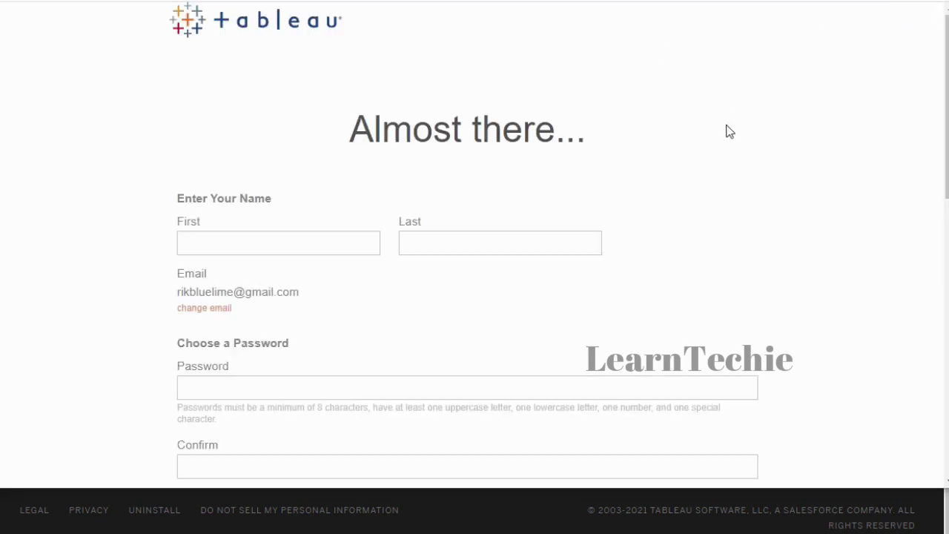
Fill in the first and last name, password and its confirmation, name the site bls, accept the agreements and activate the site
scroll(655, 130, down, 5)
scroll(657, 129, down, 1)
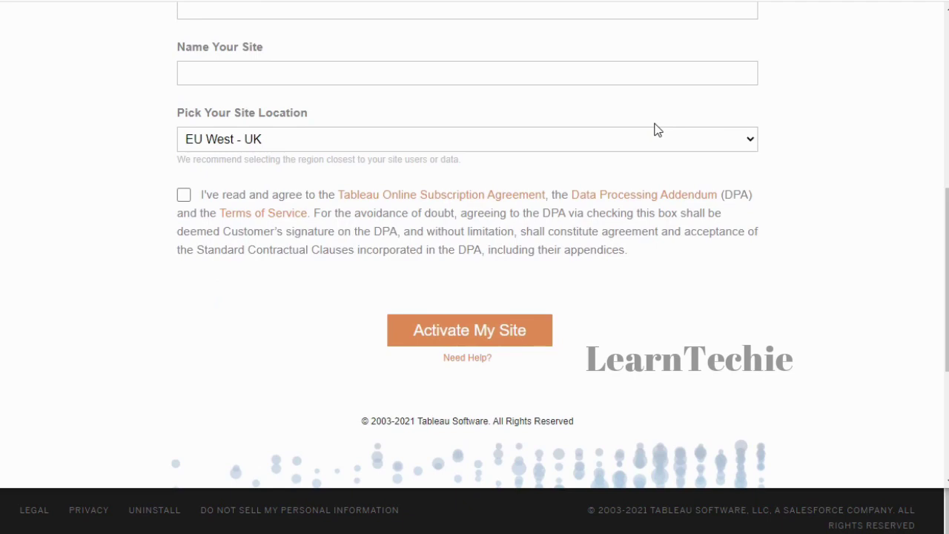
scroll(657, 129, up, 2)
scroll(657, 129, down, 2)
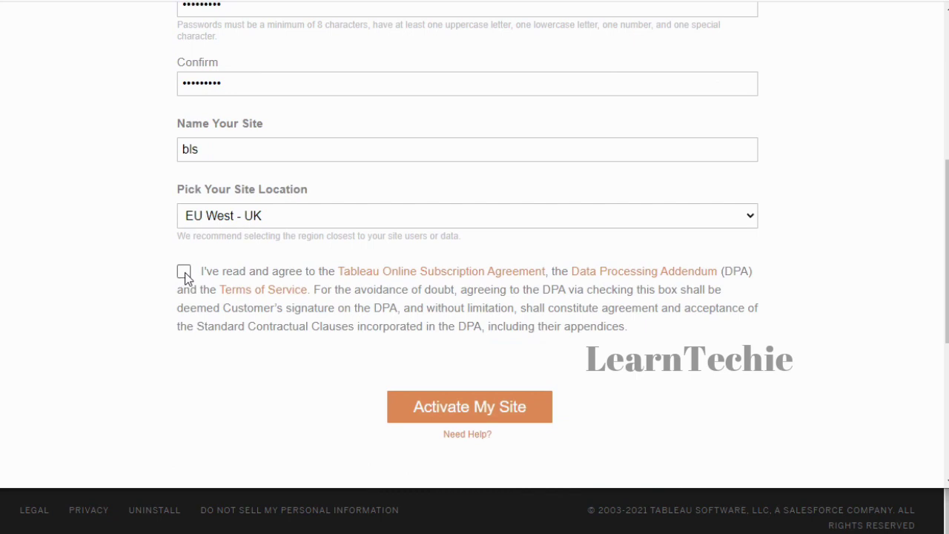
click(185, 272)
click(478, 421)
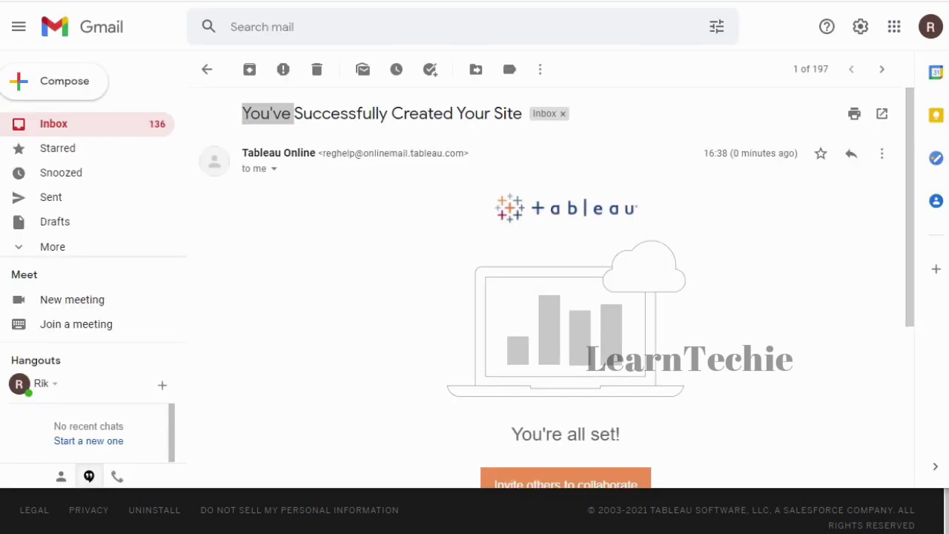
Read through the site creation e-mail from Tableau Online in Gmail
click(268, 121)
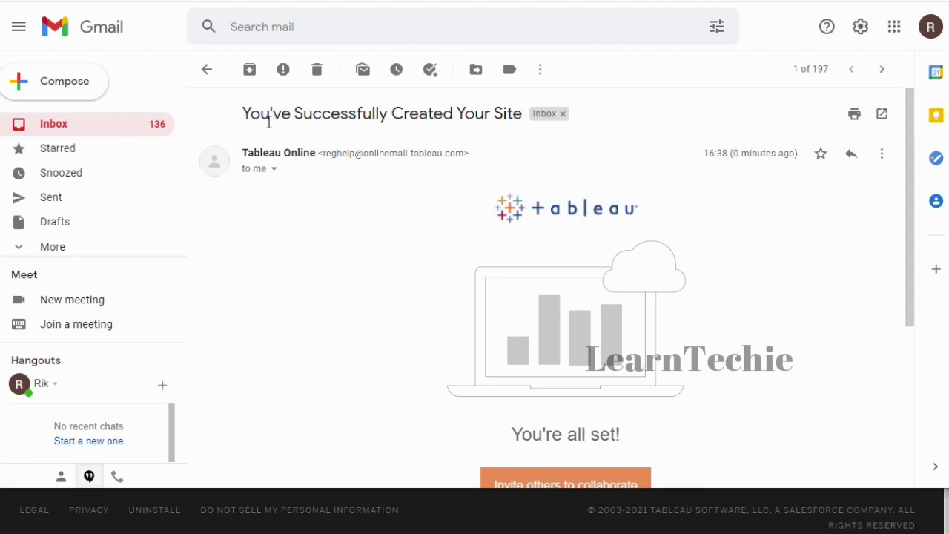
scroll(477, 152, down, 4)
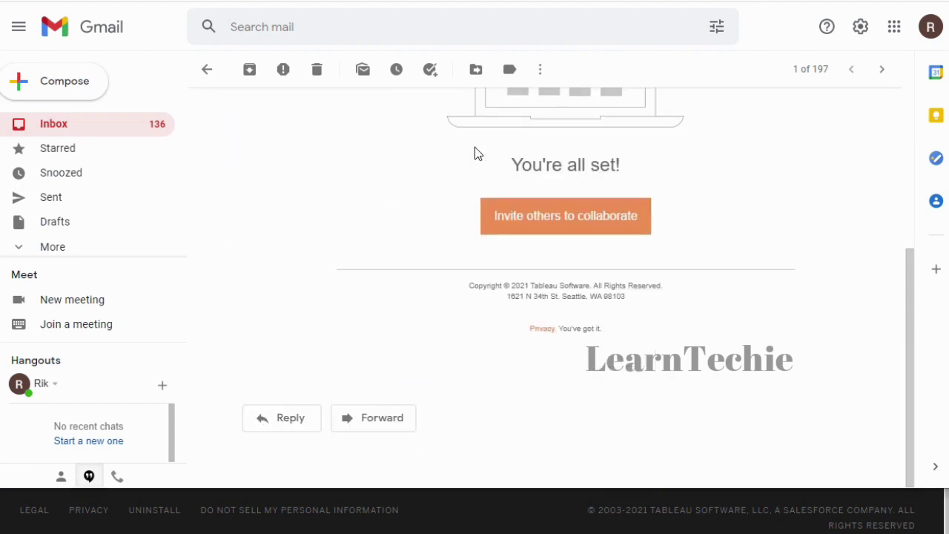
Go back up the site creation e-mail and follow the link in its laptop illustration
scroll(477, 152, up, 1)
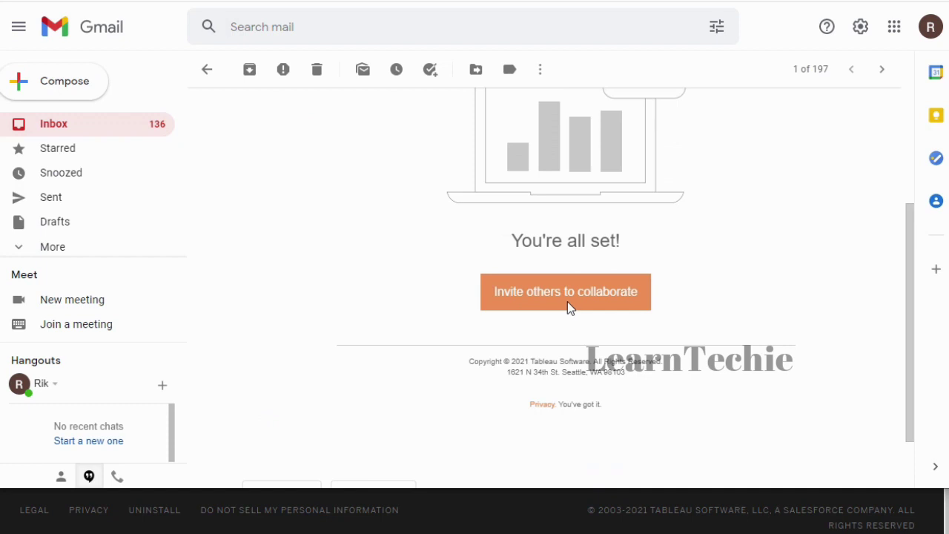
scroll(561, 225, up, 1)
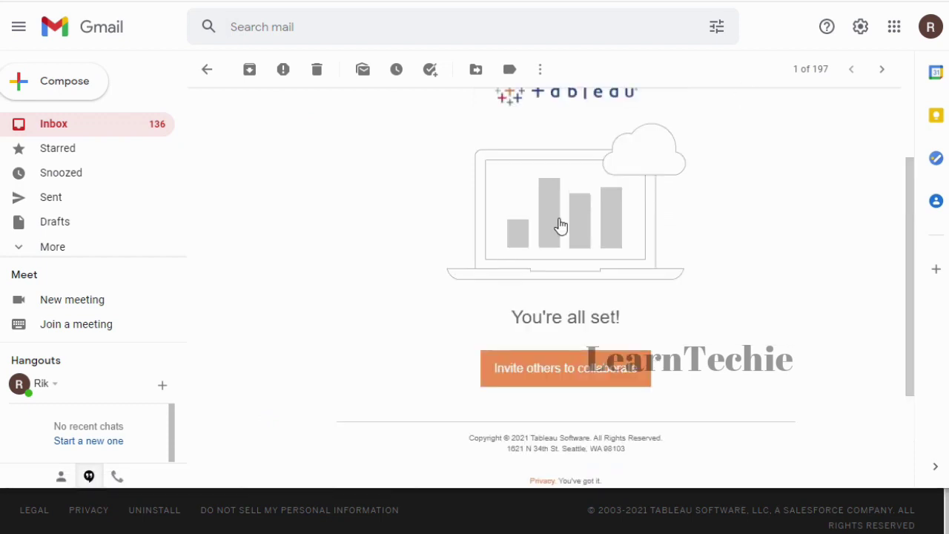
click(561, 224)
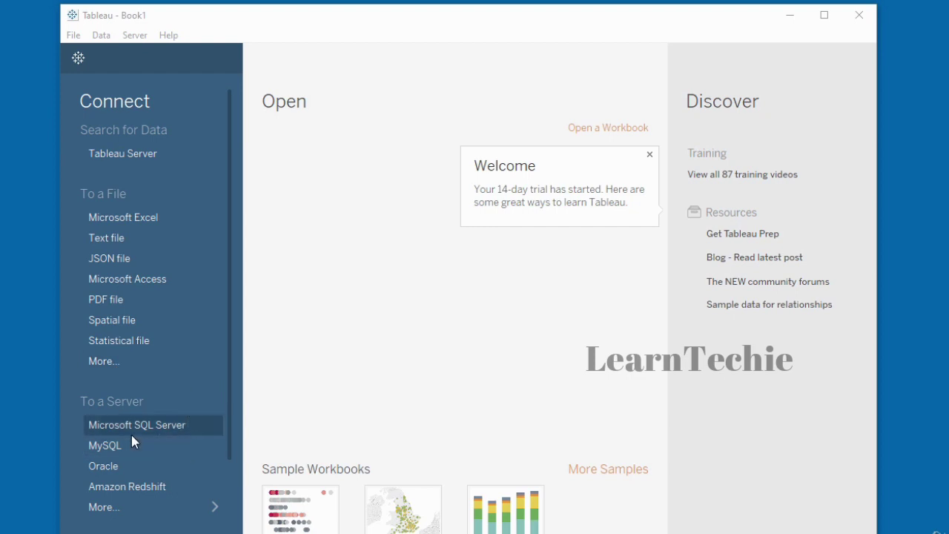
Switch to Tableau Desktop and open the full list of additional server connectors
click(105, 486)
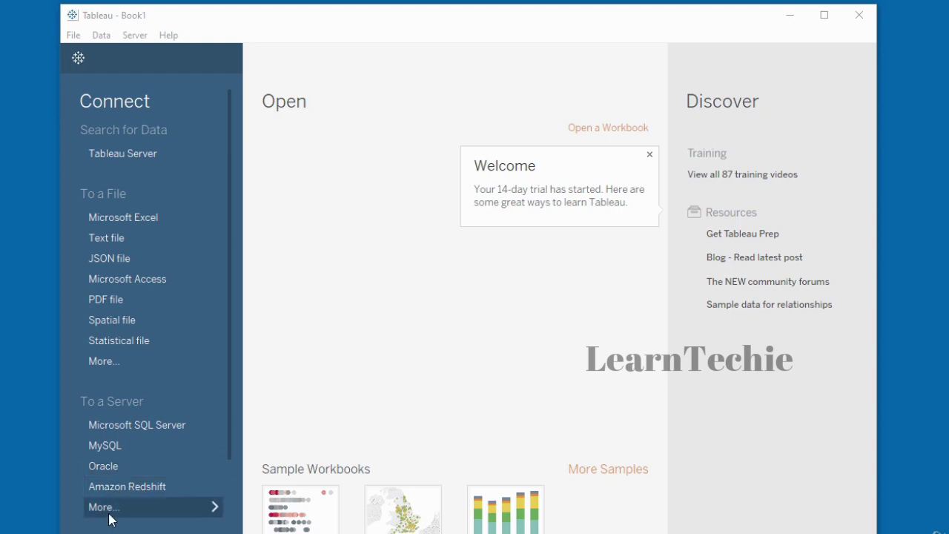
click(217, 514)
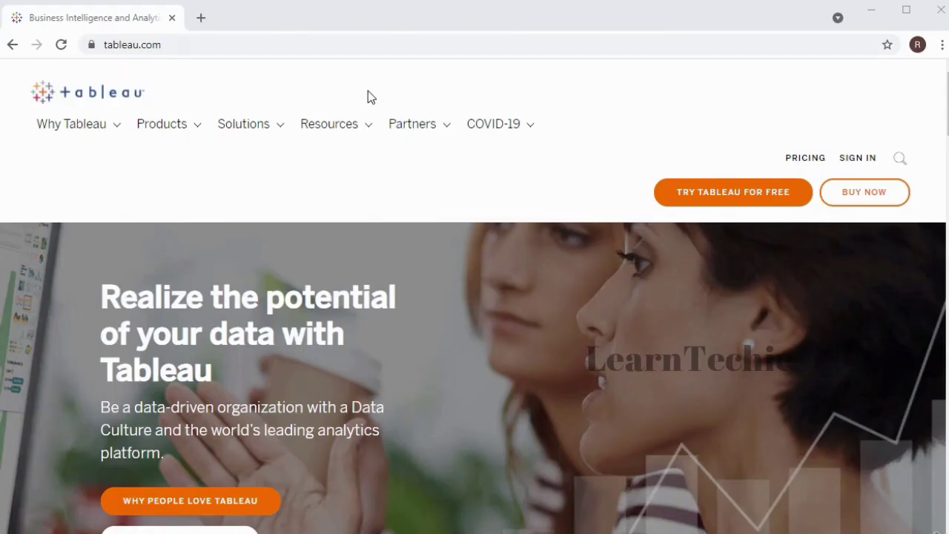
Switch to tableau.com in the browser and open the driver download page from Support, dismissing the trial survey
mouse_move(366, 127)
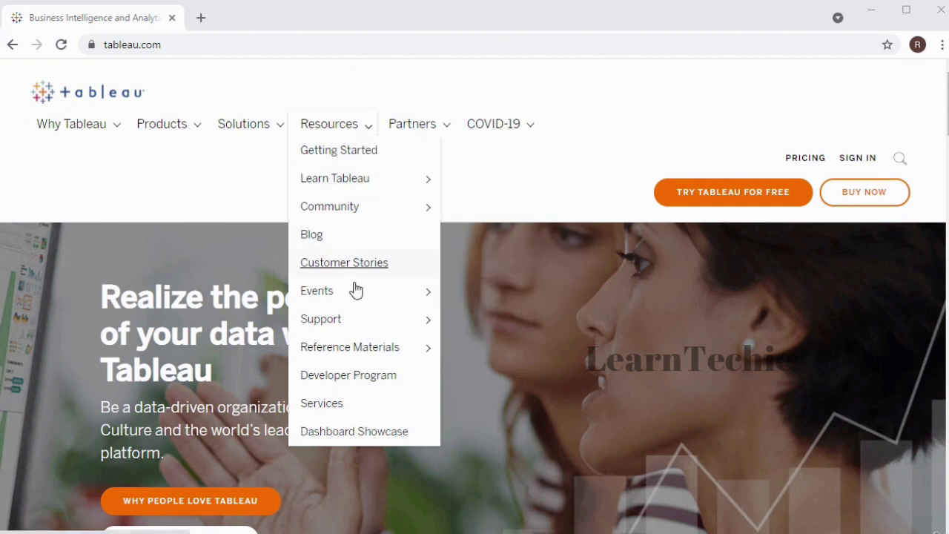
click(328, 325)
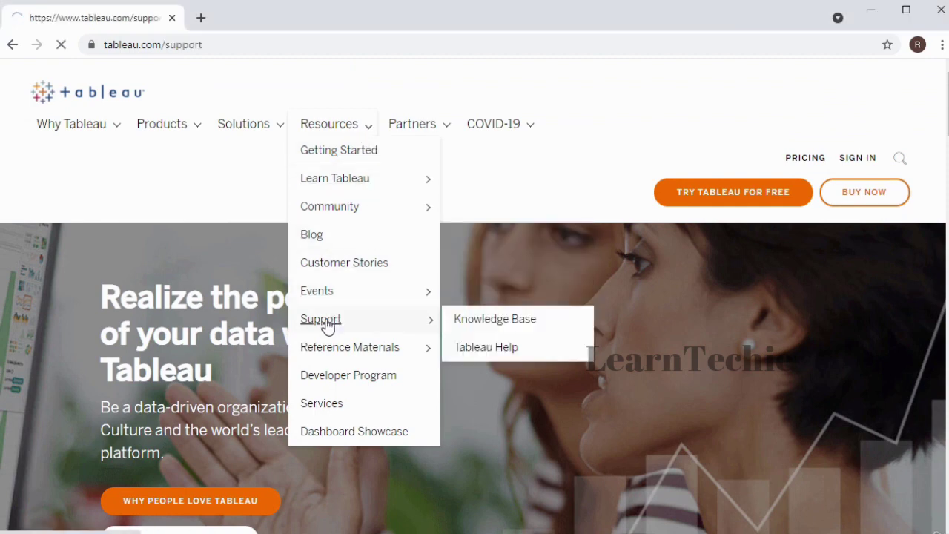
scroll(509, 299, down, 4)
scroll(510, 299, down, 5)
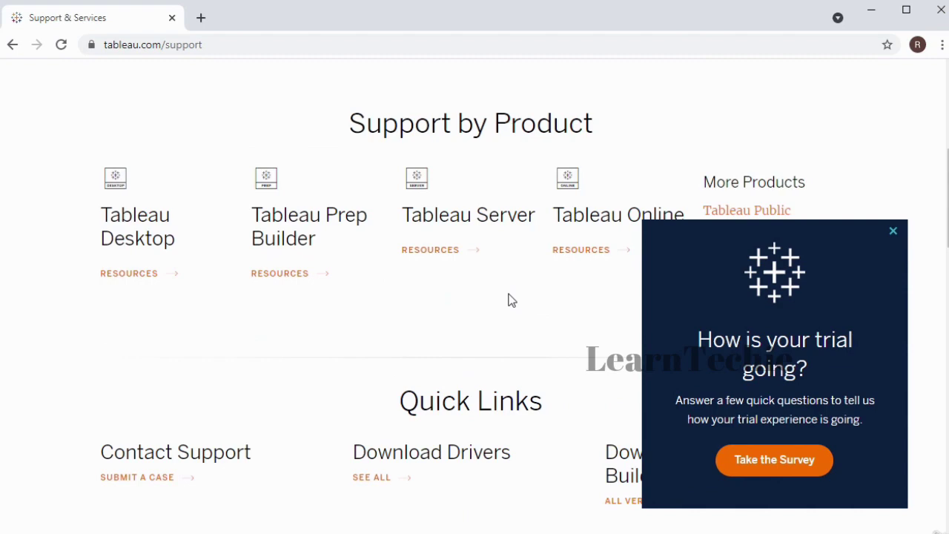
click(899, 230)
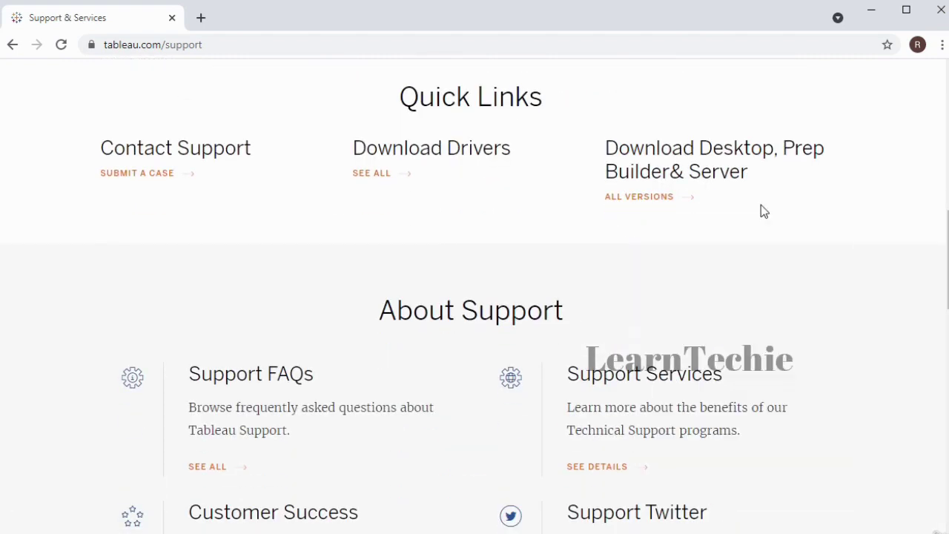
click(448, 149)
scroll(538, 209, down, 5)
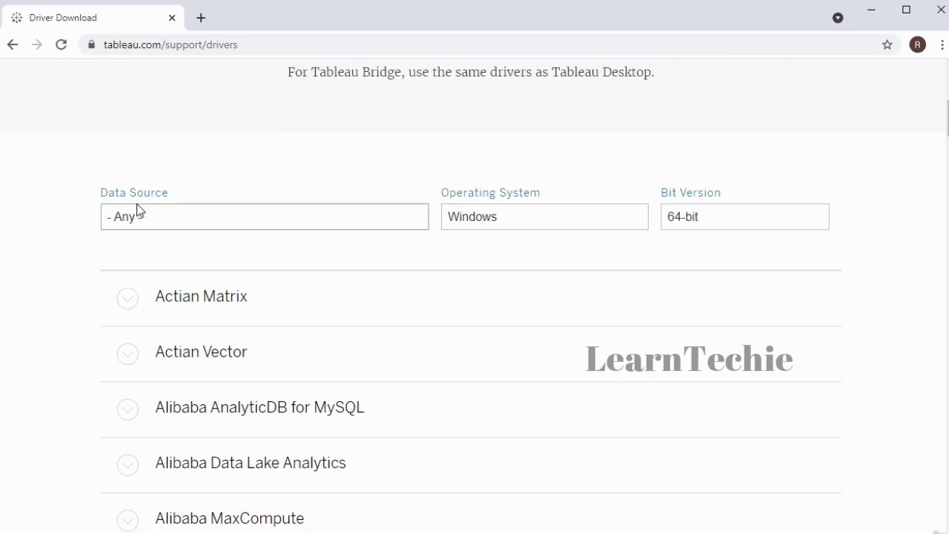
Examine the data source, operating system and bit version choices for filtering the driver downloads
click(145, 225)
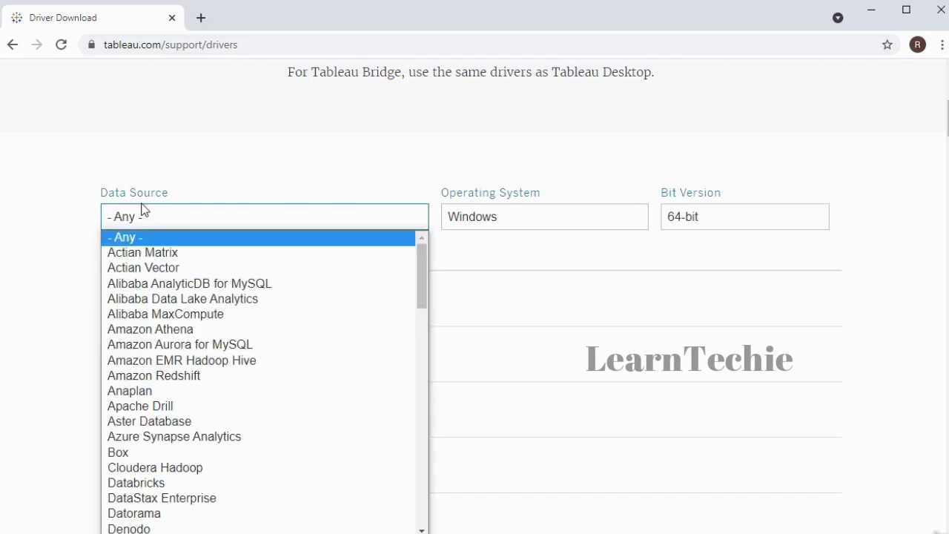
click(562, 222)
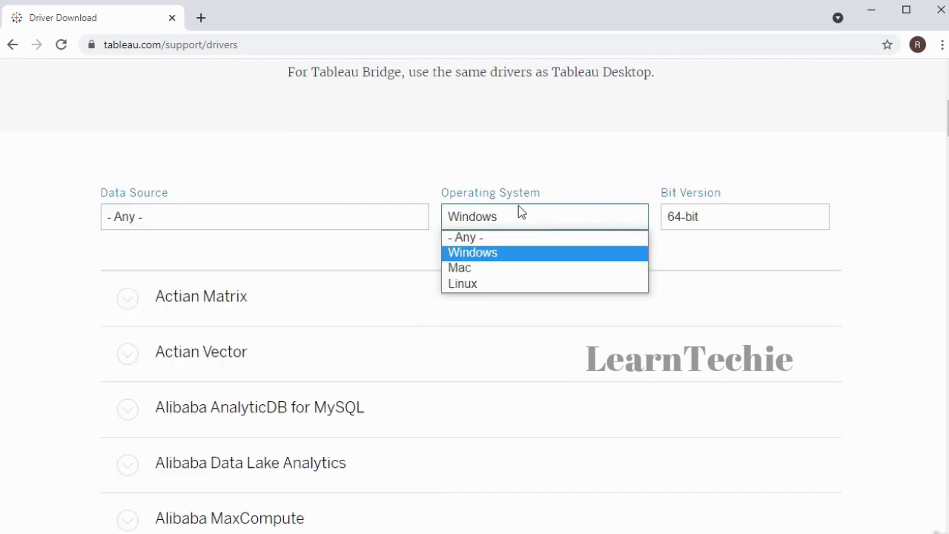
click(762, 216)
click(664, 273)
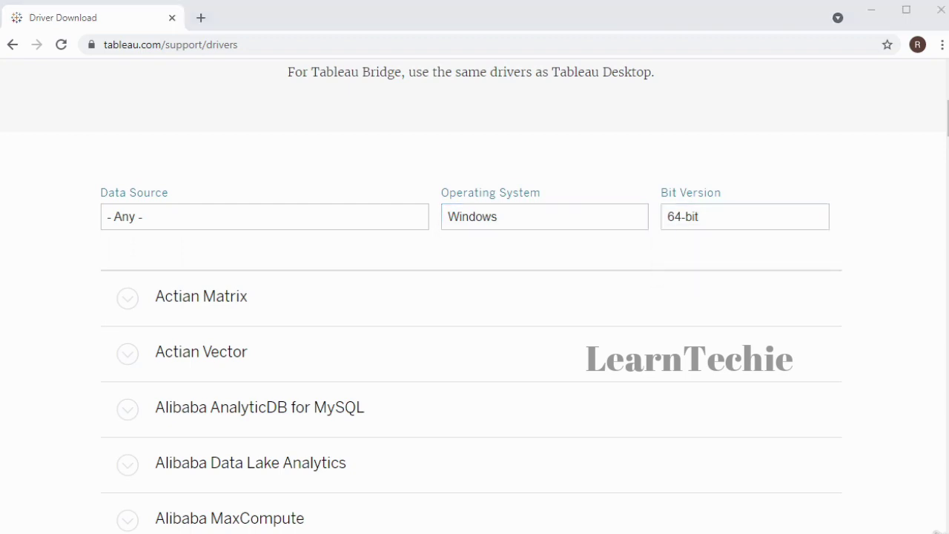